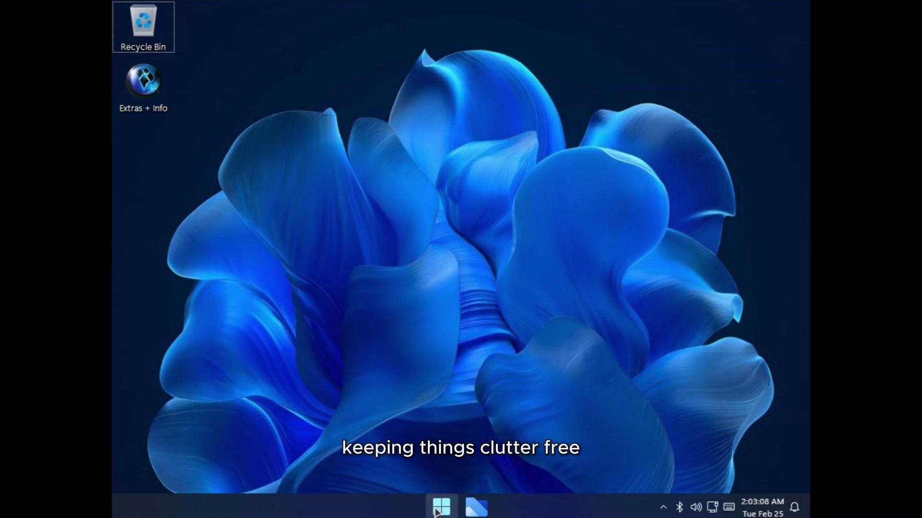
# Open the Start menu's app list and expand the Accessibility and Apps folders.
pyautogui.click(435, 512)
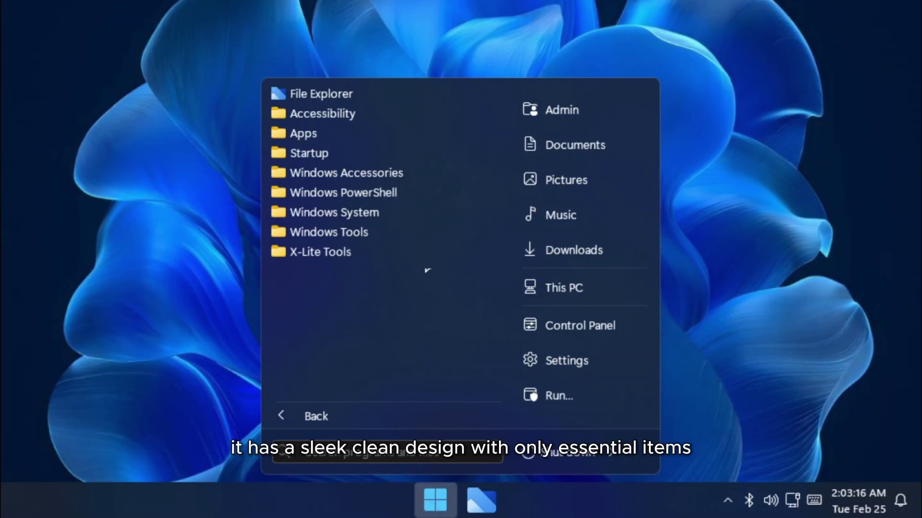
pyautogui.click(327, 116)
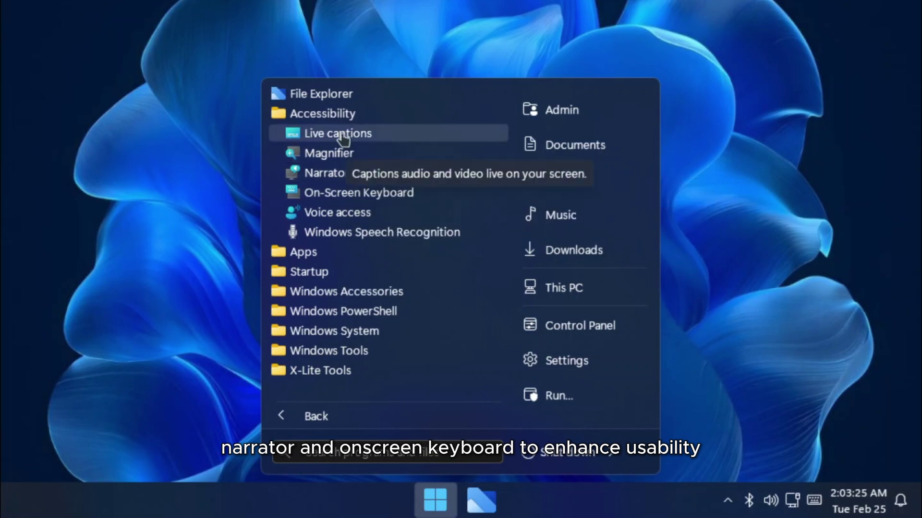
pyautogui.click(336, 117)
pyautogui.click(323, 136)
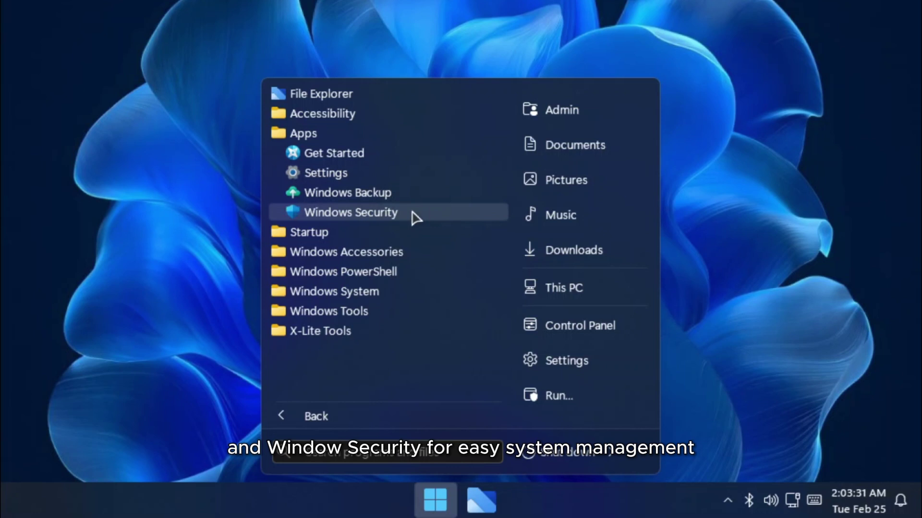
# Expand the Startup, Windows Accessories and Windows PowerShell folders, revealing PowerShell ISE.
pyautogui.click(313, 235)
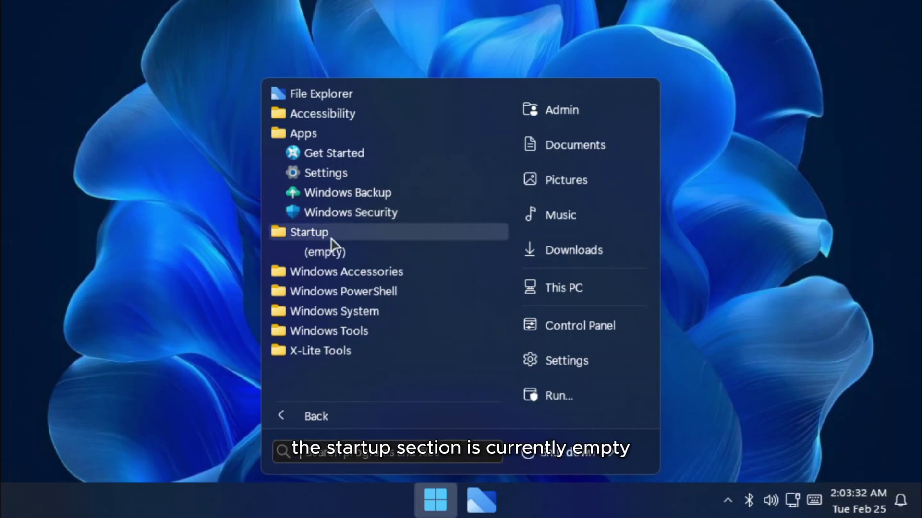
pyautogui.click(349, 272)
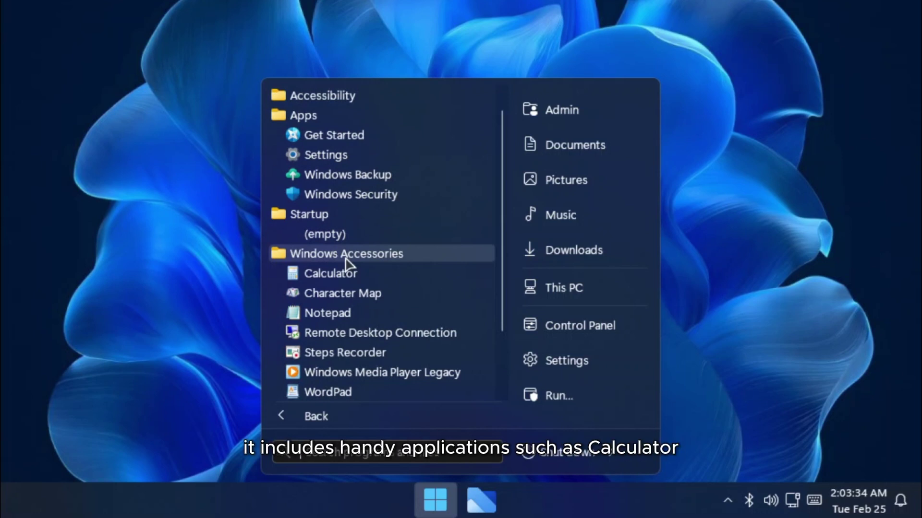
pyautogui.scroll(-1, 364, 260)
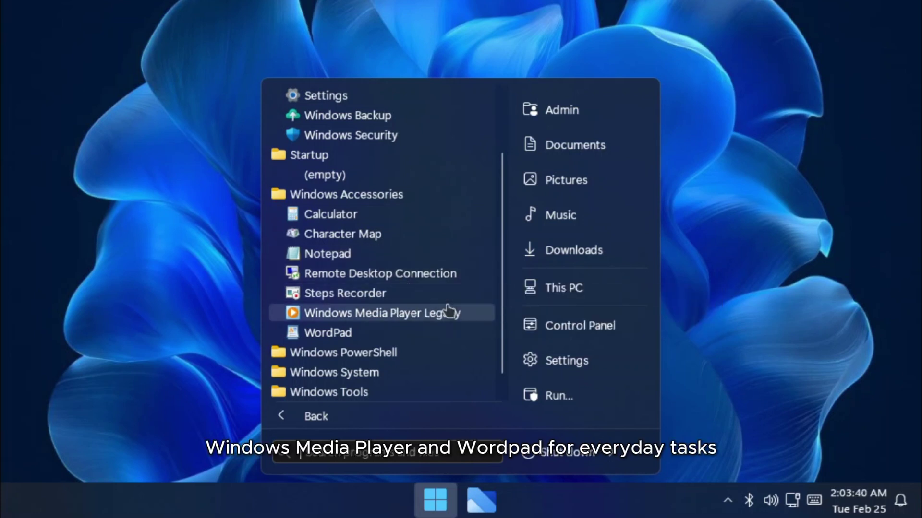
pyautogui.scroll(-1, 448, 311)
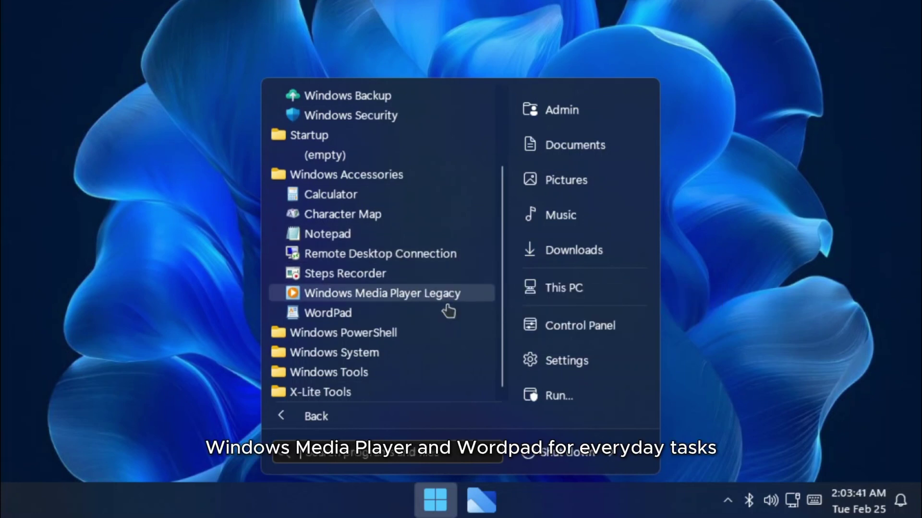
pyautogui.click(381, 339)
# Browse the Windows System and Windows Tools folders, then go back and close Start.
pyautogui.scroll(-1, 381, 342)
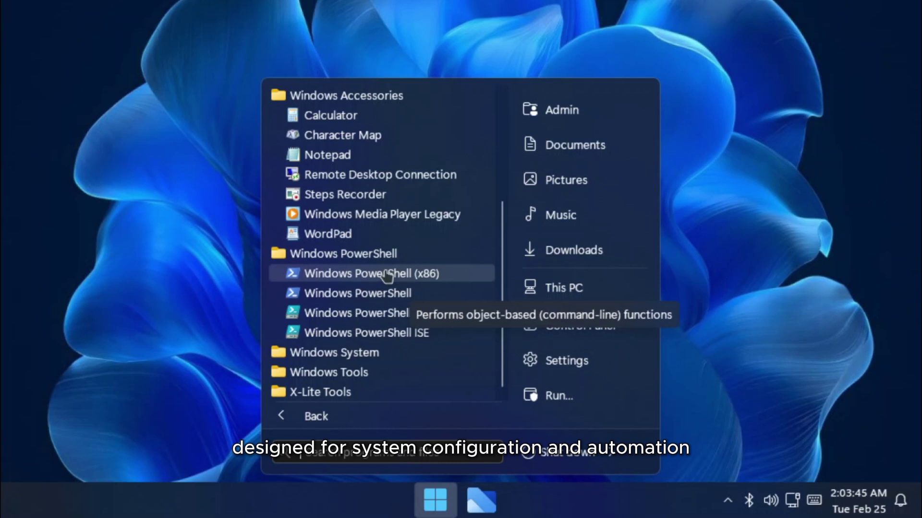
pyautogui.click(362, 353)
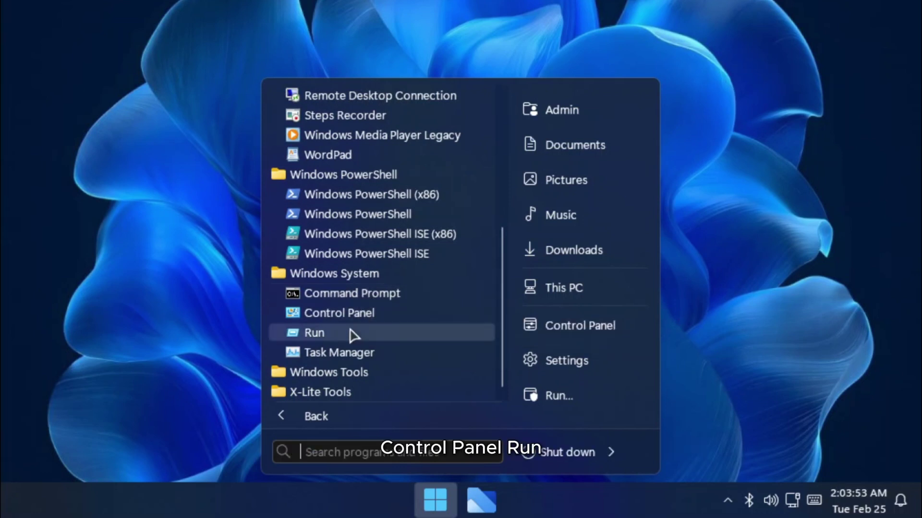
pyautogui.click(363, 375)
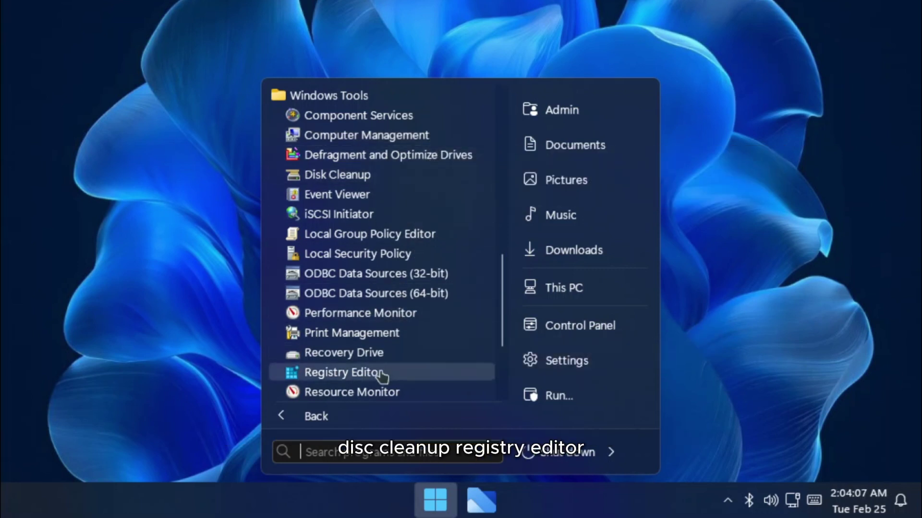
pyautogui.scroll(-2, 382, 376)
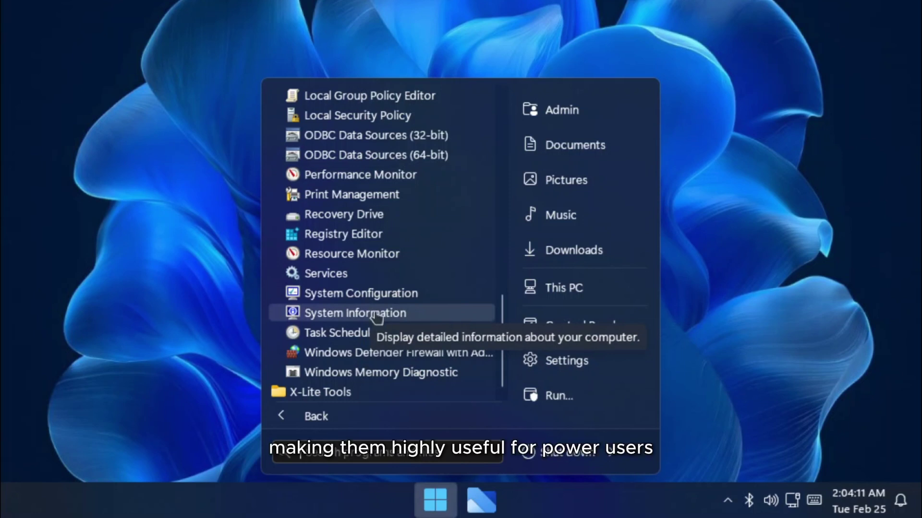
pyautogui.click(322, 416)
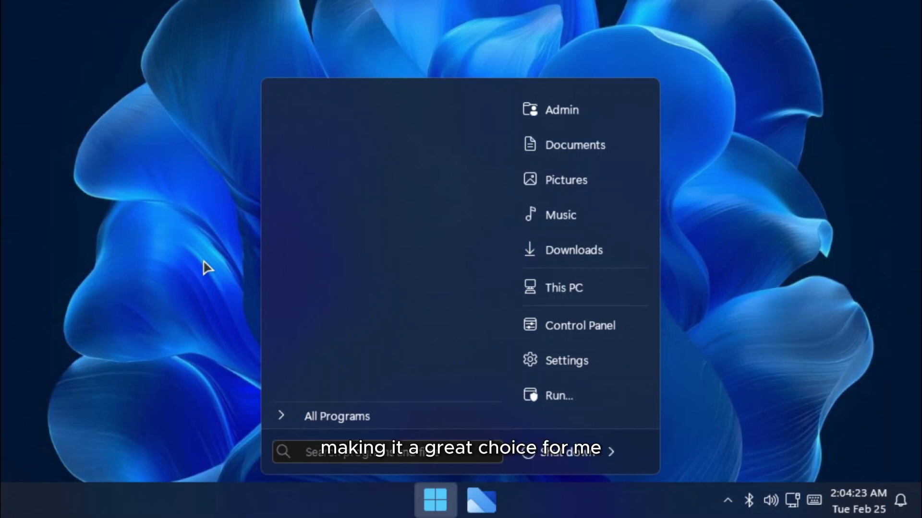
pyautogui.click(204, 267)
pyautogui.rightClick(318, 117)
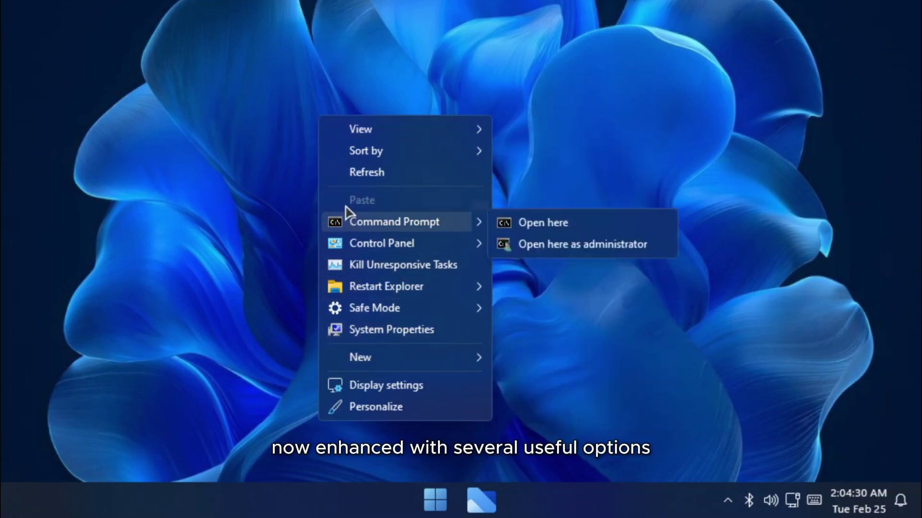
pyautogui.moveTo(355, 217)
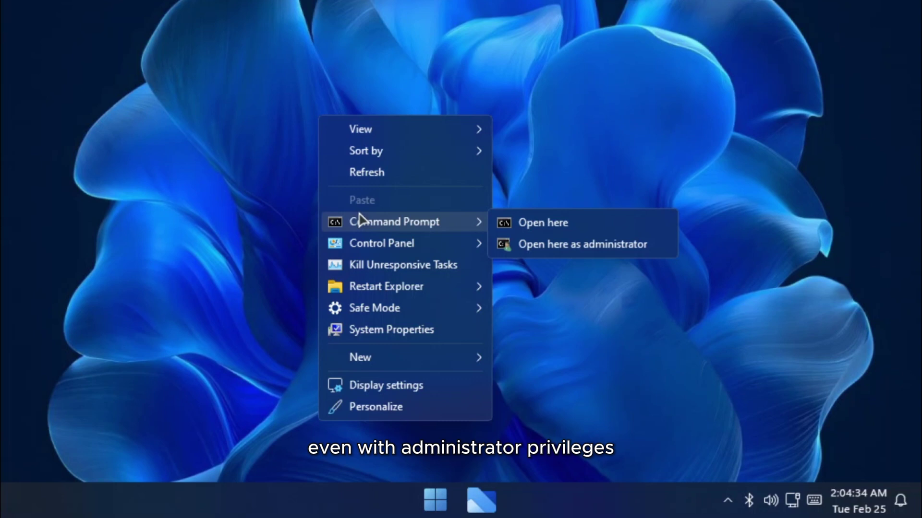
pyautogui.moveTo(381, 246)
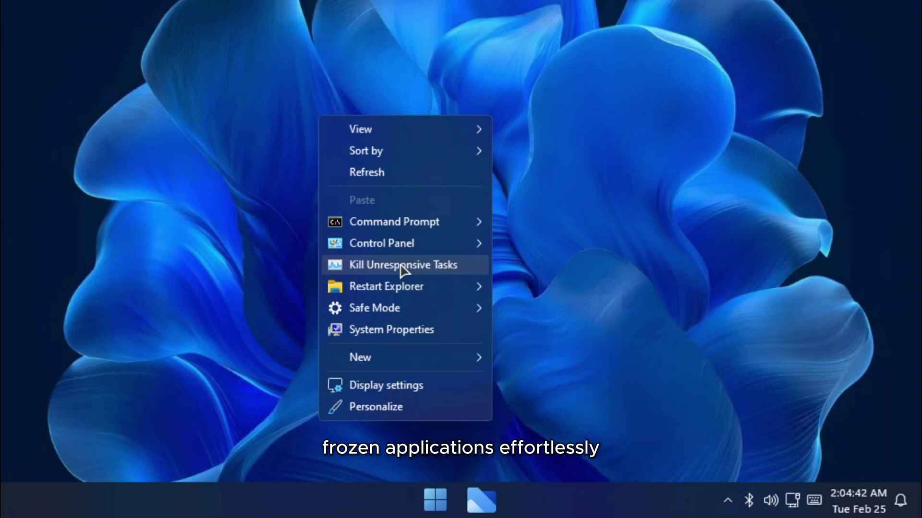
pyautogui.moveTo(401, 291)
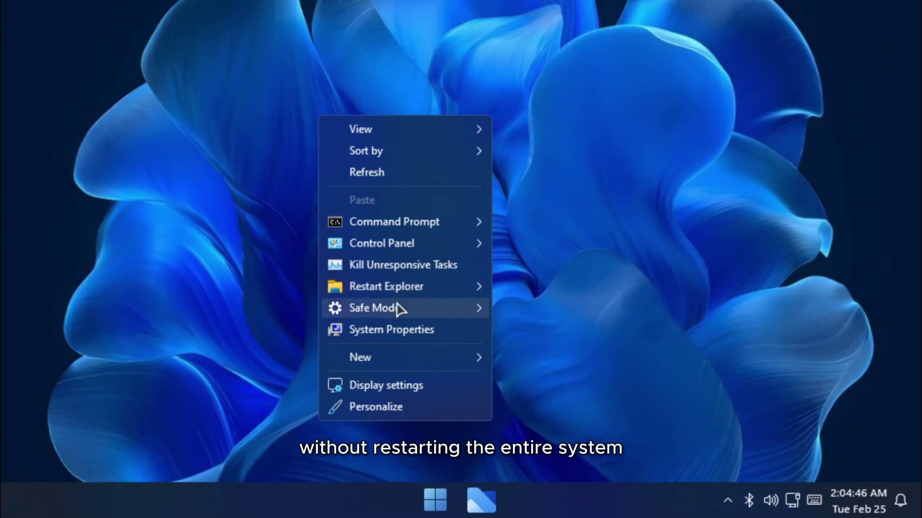
pyautogui.moveTo(400, 308)
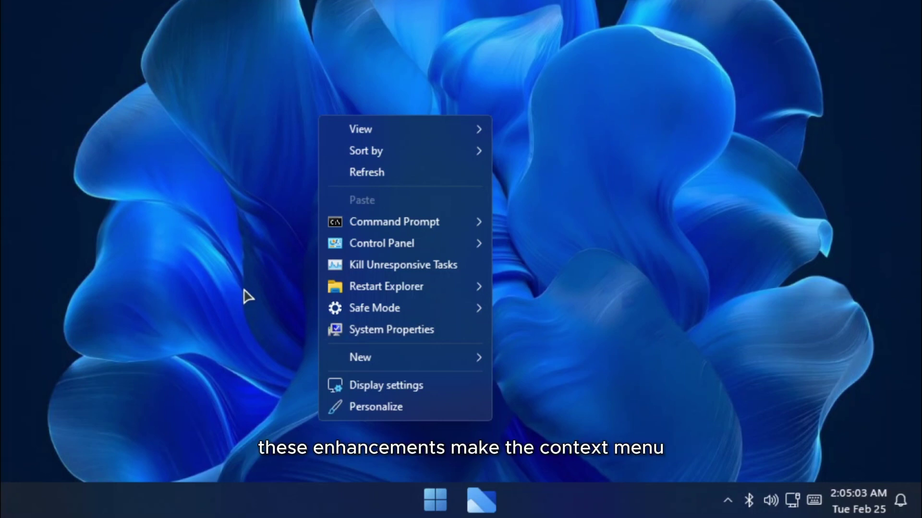
pyautogui.click(244, 291)
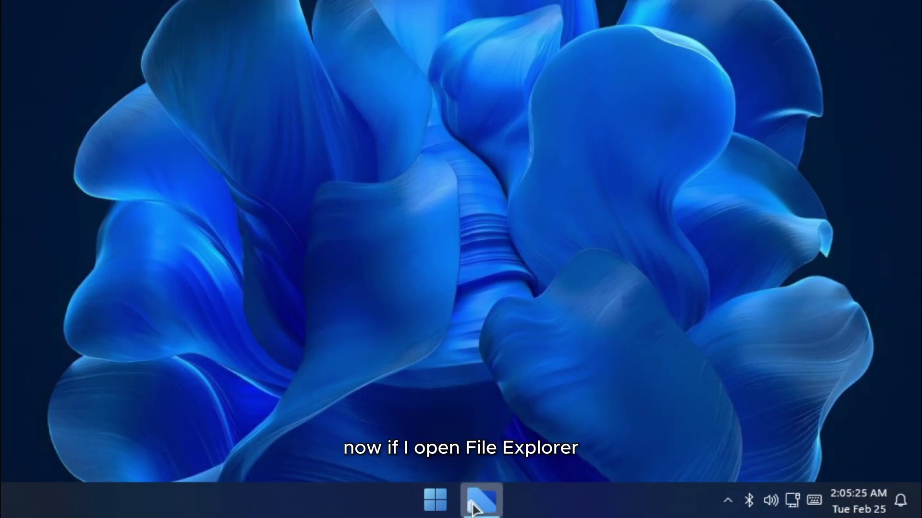
pyautogui.click(473, 507)
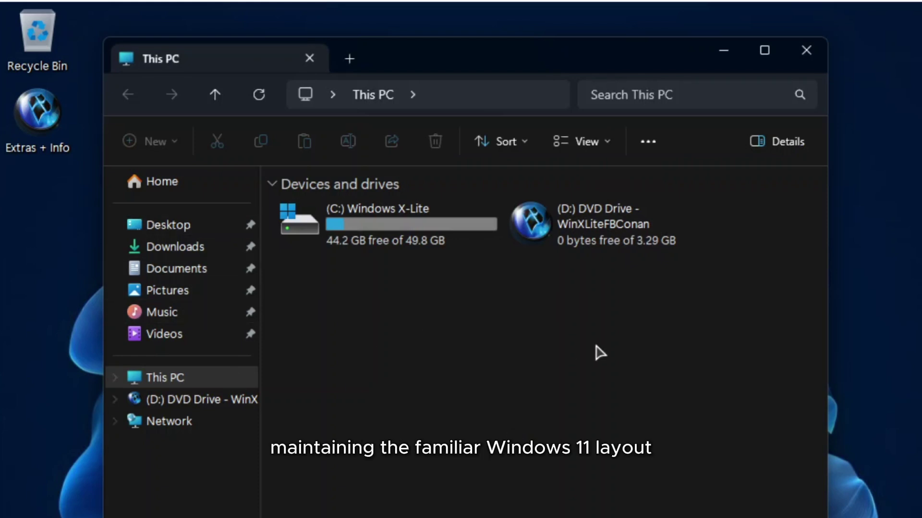
pyautogui.click(764, 50)
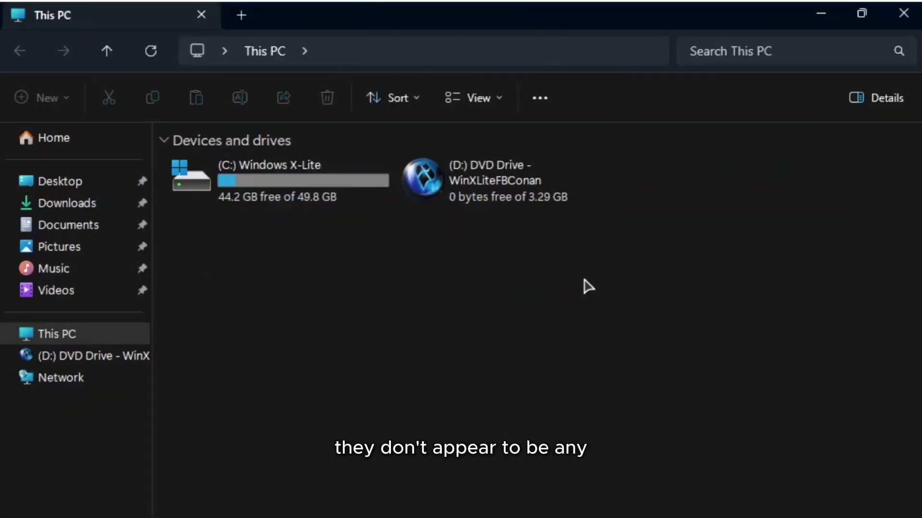
pyautogui.click(93, 191)
pyautogui.click(87, 208)
pyautogui.click(85, 232)
pyautogui.click(915, 17)
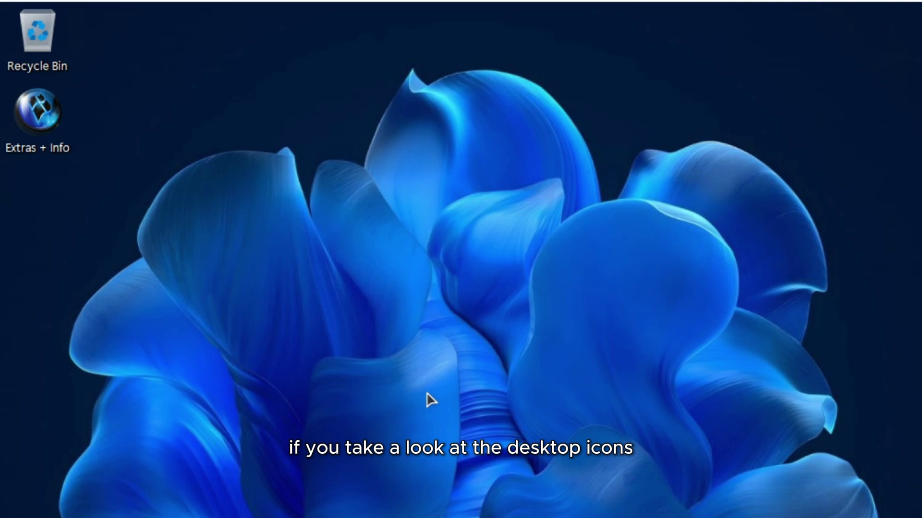
pyautogui.doubleClick(22, 142)
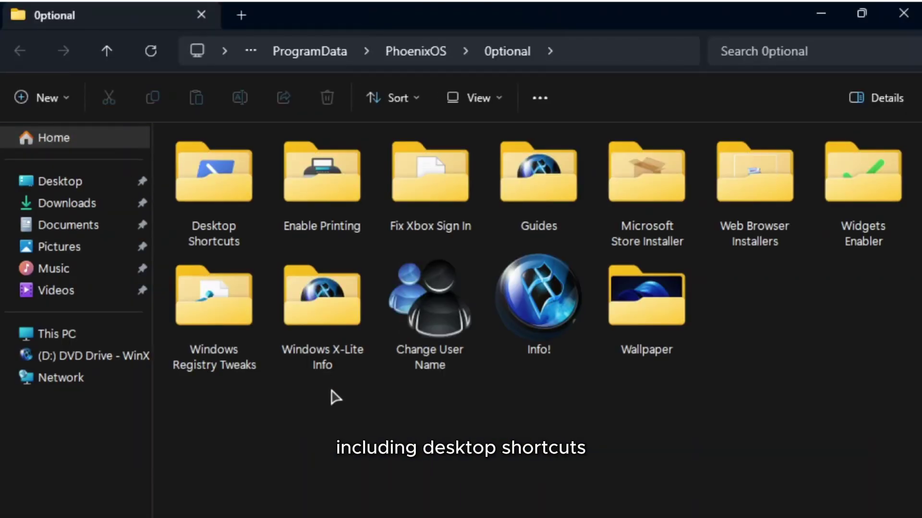
pyautogui.doubleClick(217, 195)
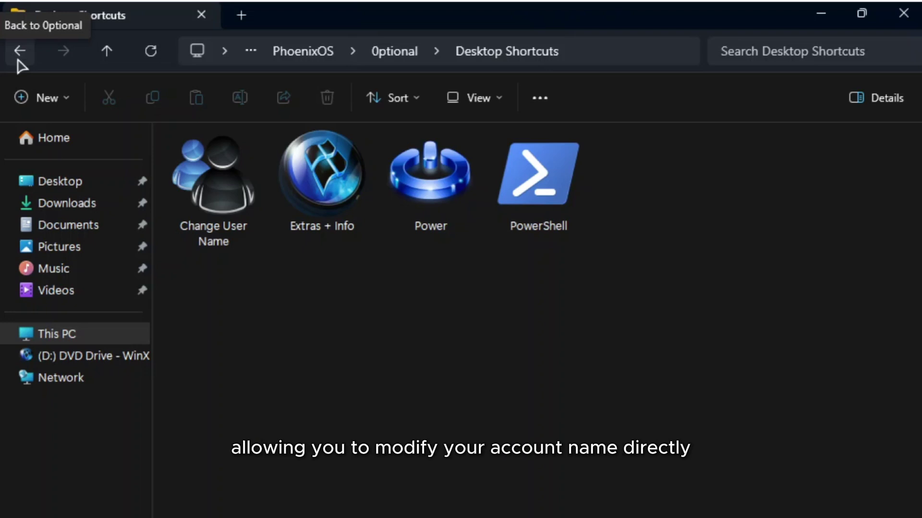
pyautogui.click(20, 57)
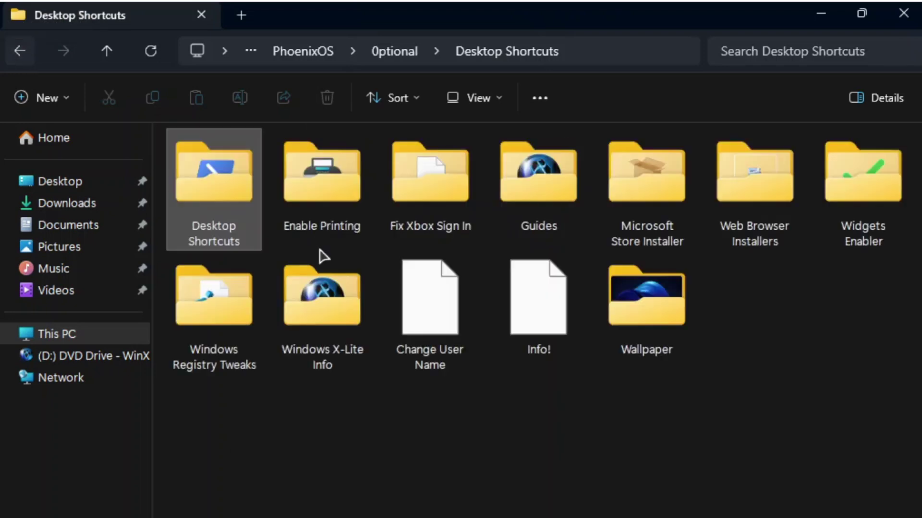
pyautogui.doubleClick(313, 212)
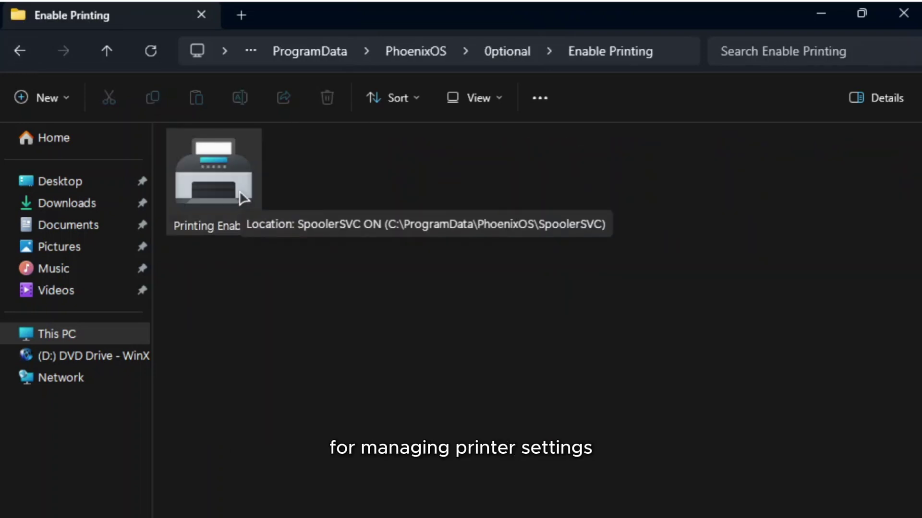
pyautogui.click(19, 51)
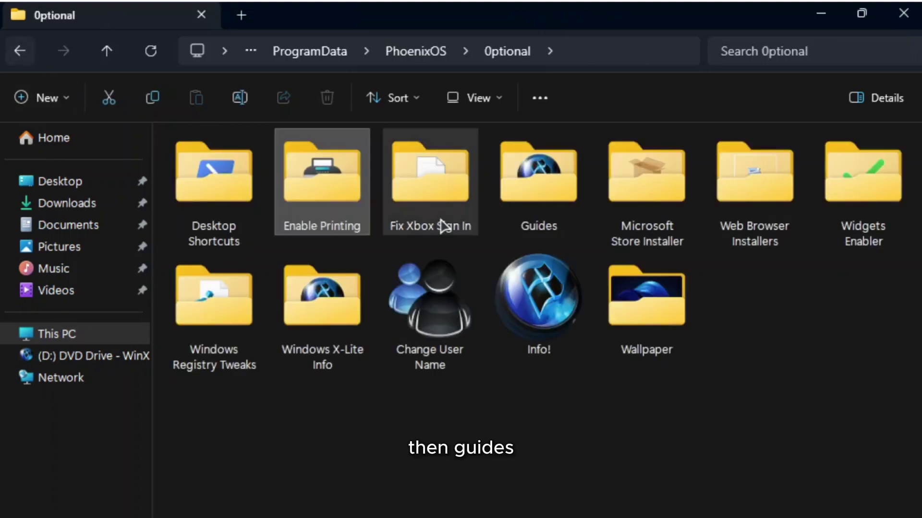
pyautogui.click(540, 201)
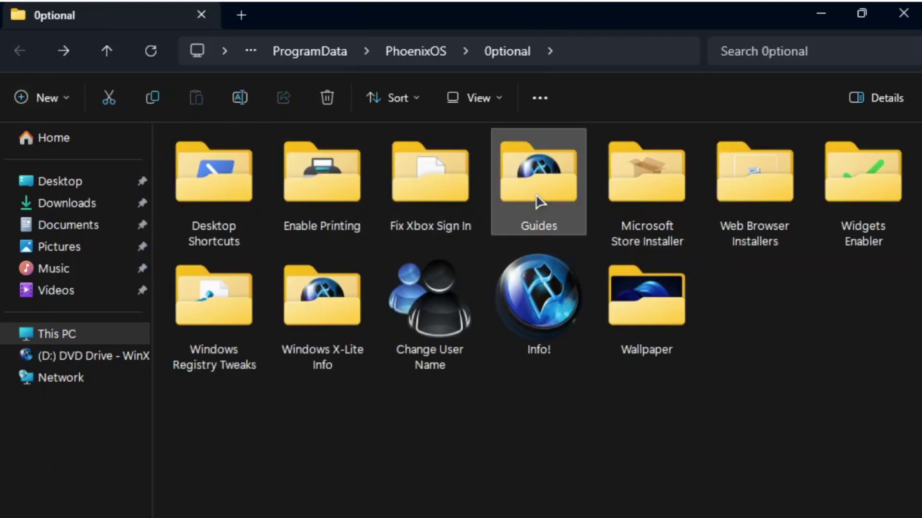
pyautogui.doubleClick(642, 201)
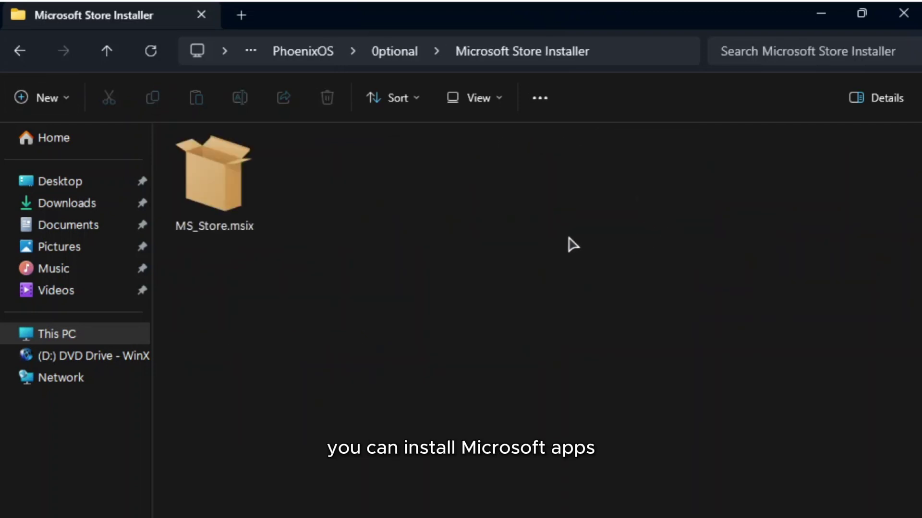
pyautogui.click(15, 60)
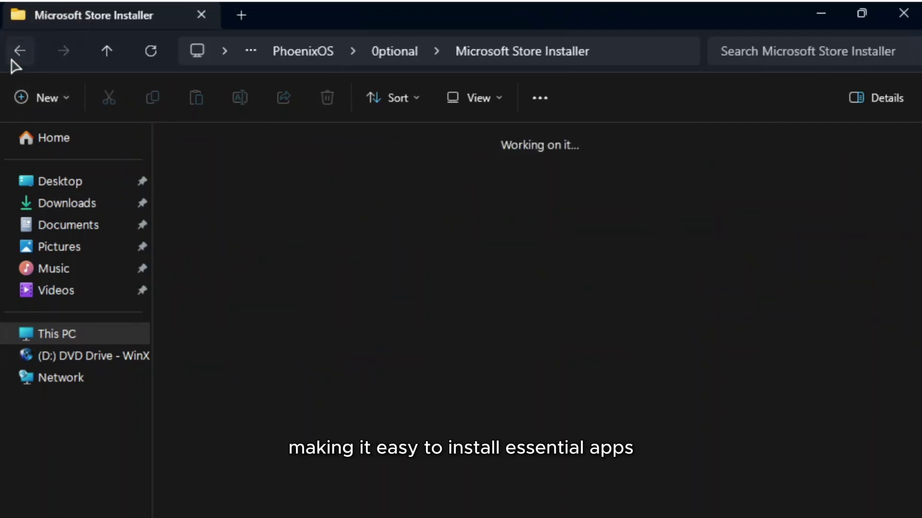
pyautogui.doubleClick(758, 237)
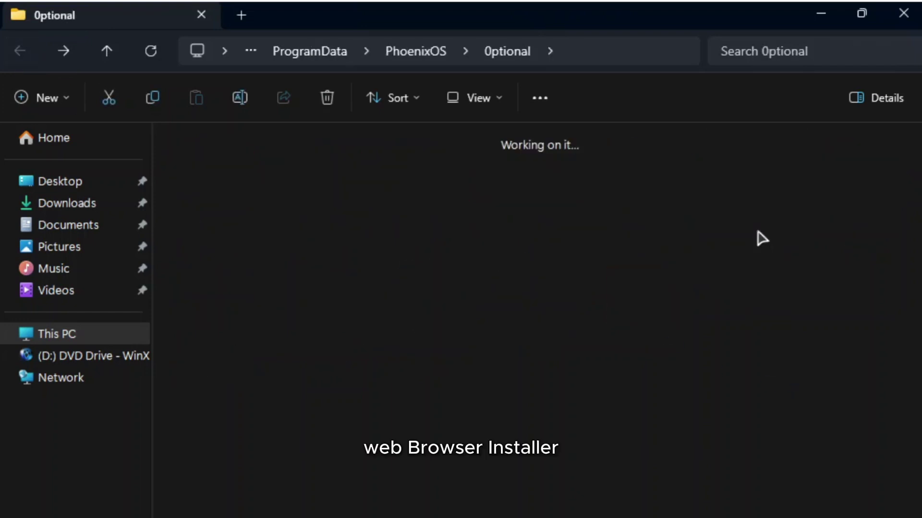
pyautogui.click(279, 158)
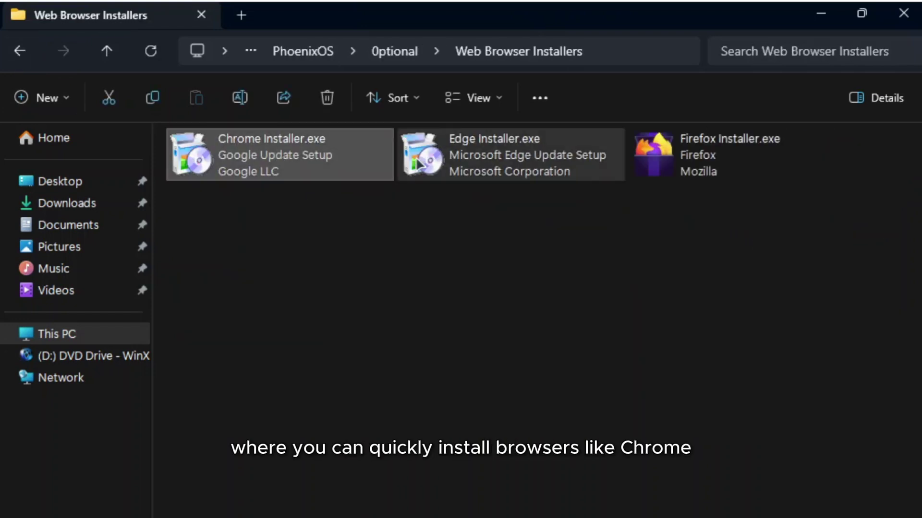
pyautogui.click(521, 170)
pyautogui.click(720, 175)
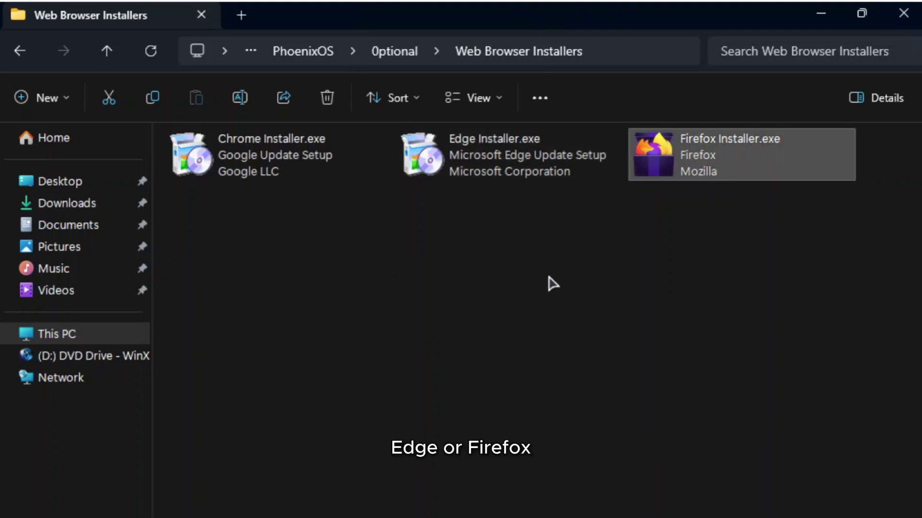
pyautogui.click(528, 279)
pyautogui.hotkey('alt', 'Left')
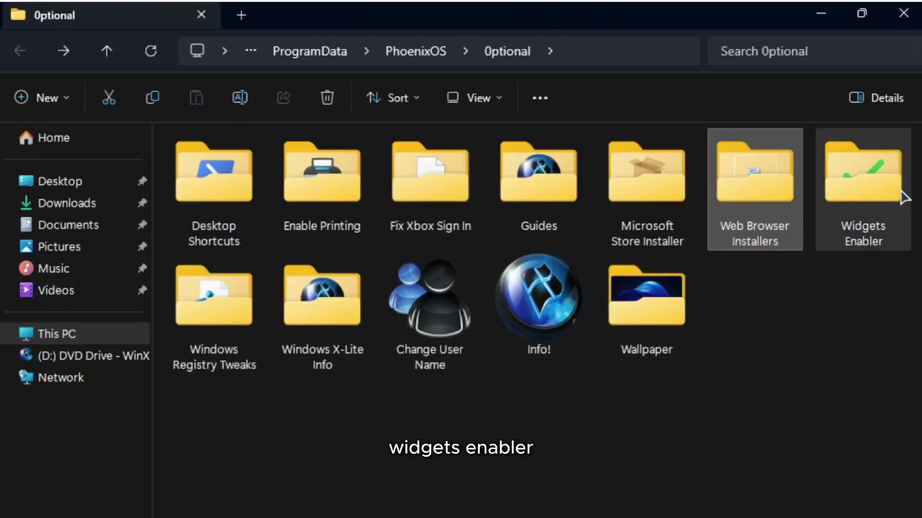
pyautogui.doubleClick(842, 158)
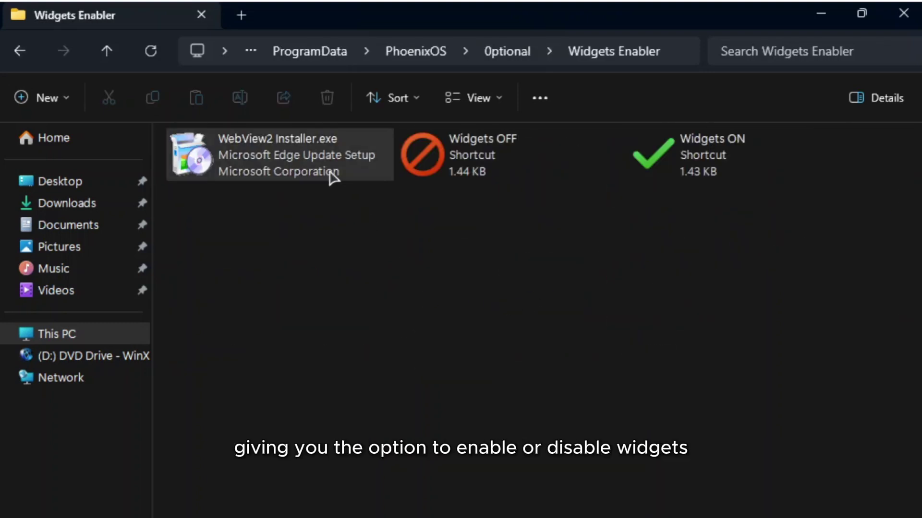
pyautogui.click(572, 158)
pyautogui.click(715, 162)
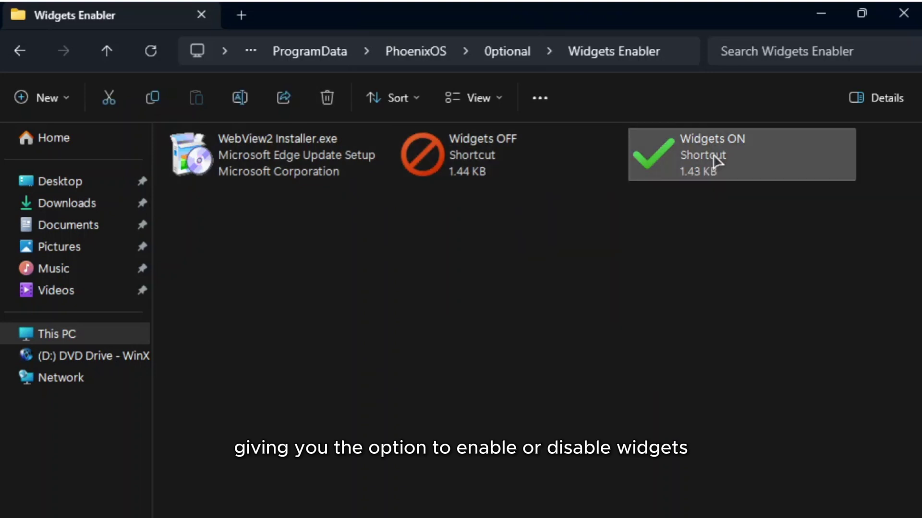
pyautogui.click(679, 264)
pyautogui.hotkey('alt', 'Left')
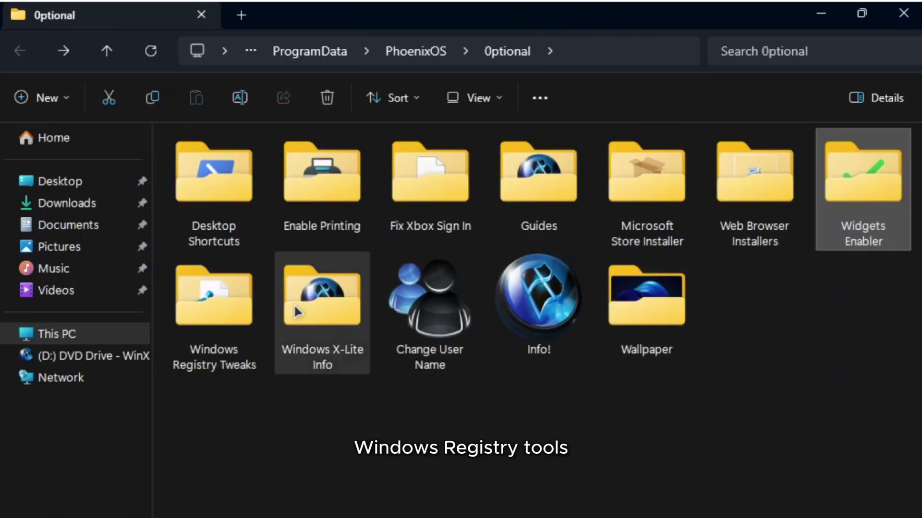
pyautogui.doubleClick(196, 319)
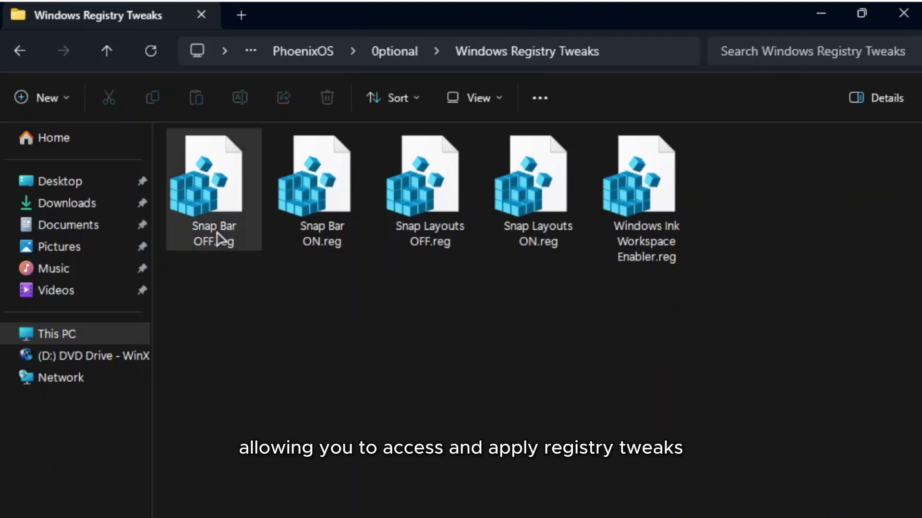
pyautogui.click(217, 238)
pyautogui.click(318, 229)
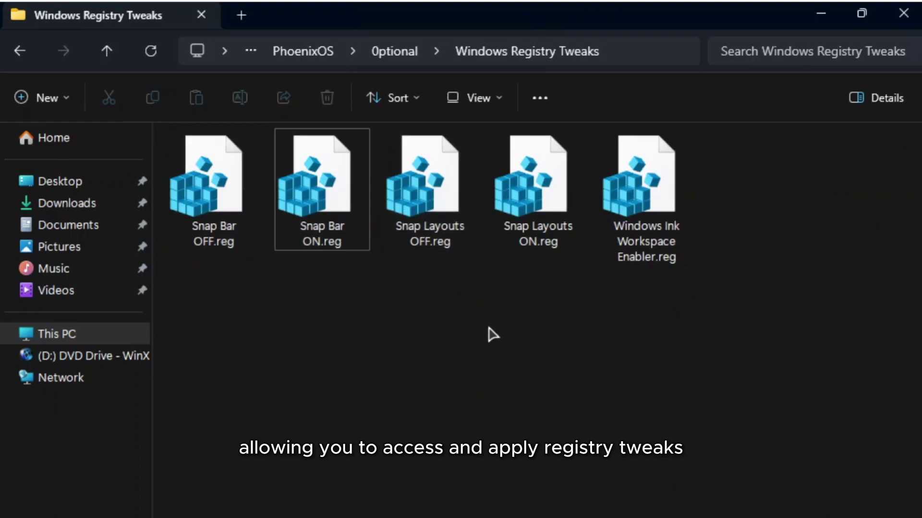
pyautogui.hotkey('alt', 'Left')
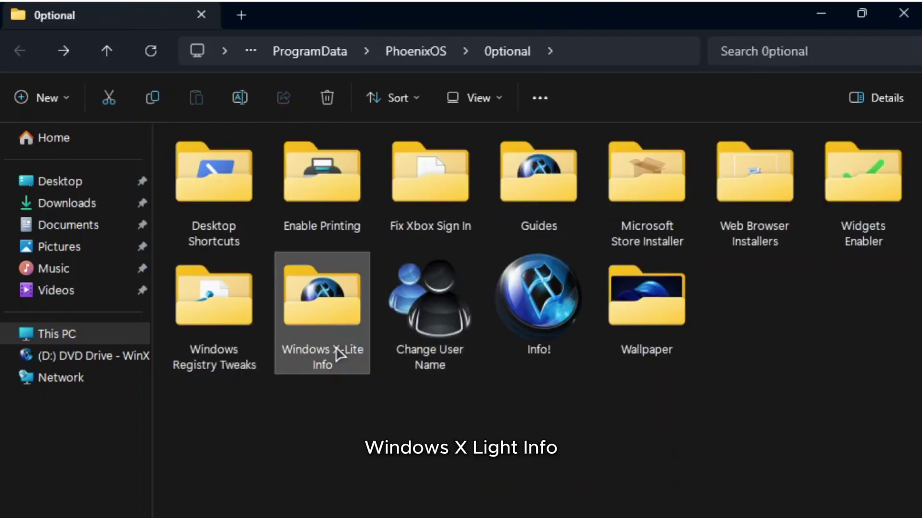
pyautogui.doubleClick(336, 353)
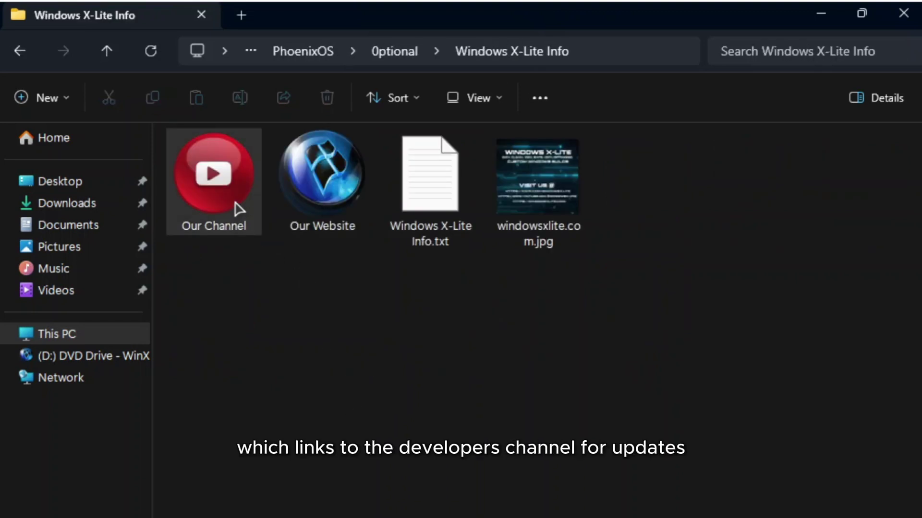
pyautogui.hotkey('alt', 'Left')
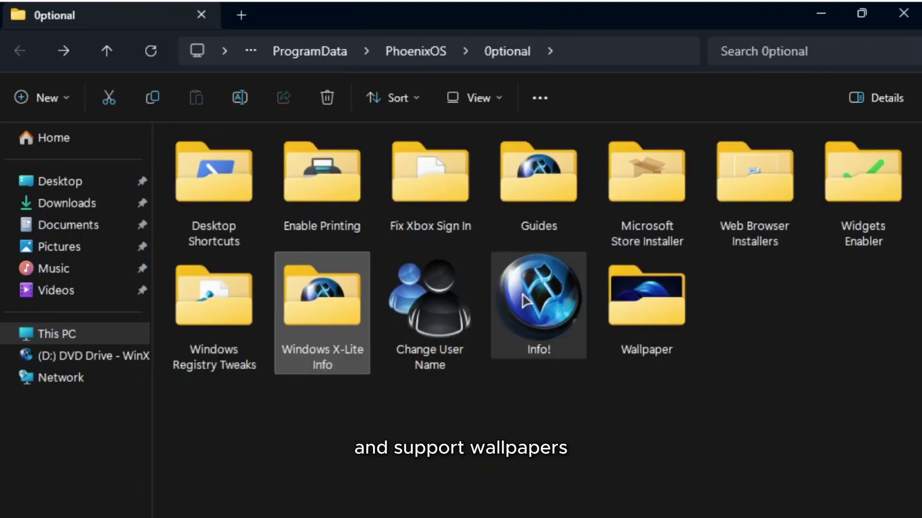
# Set img3.jpg from the Wallpaper folder as the desktop background and close Explorer.
pyautogui.doubleClick(665, 312)
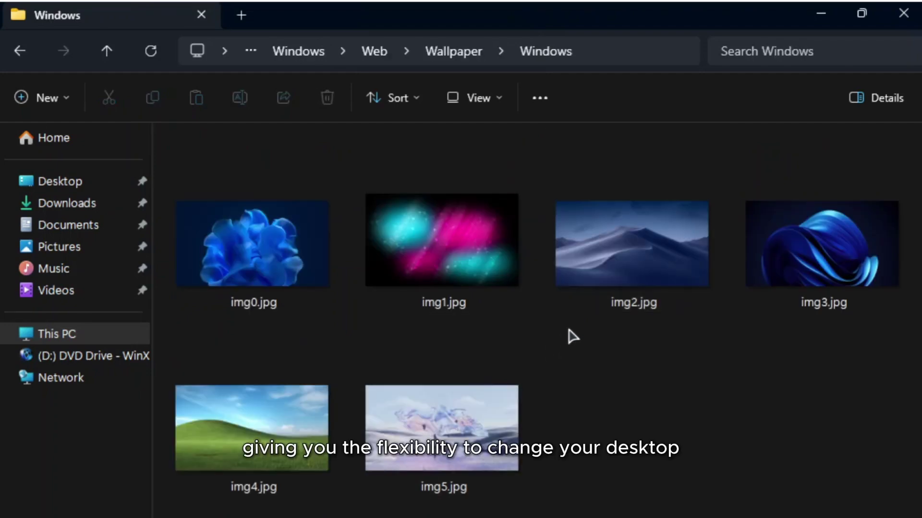
pyautogui.click(767, 250)
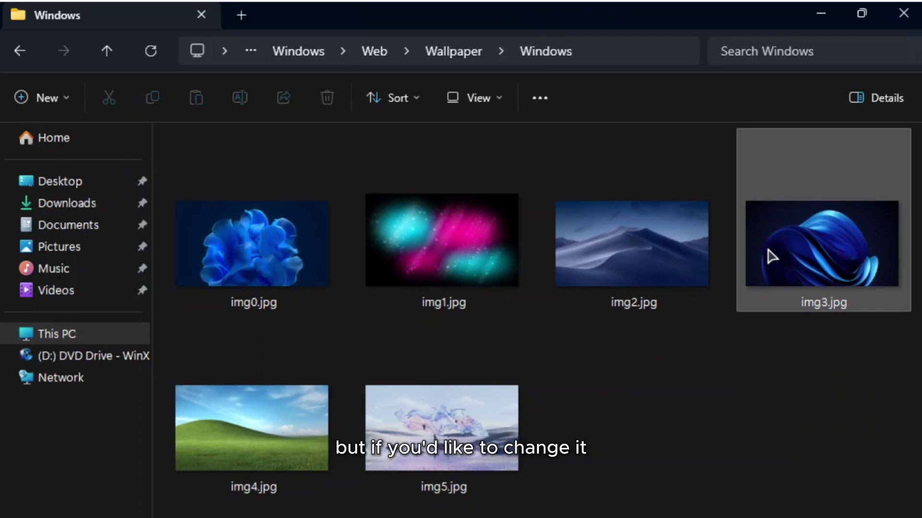
pyautogui.rightClick(768, 244)
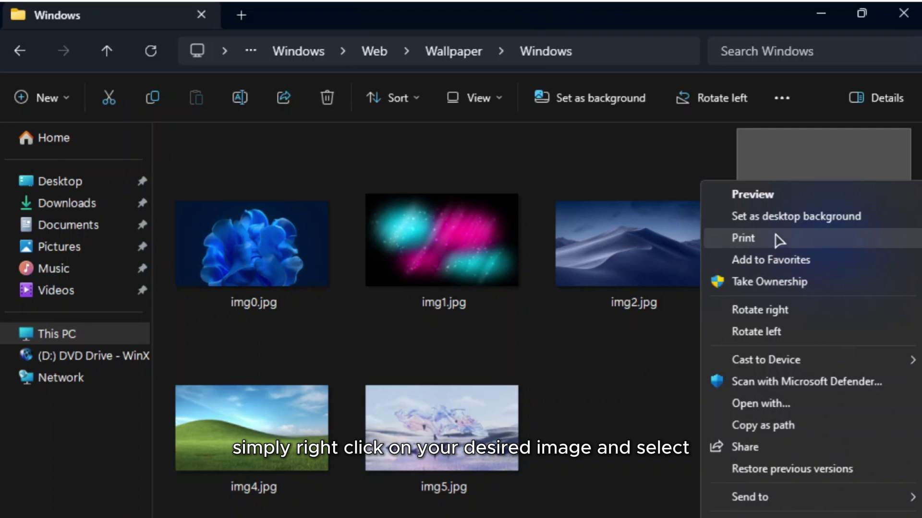
pyautogui.click(780, 220)
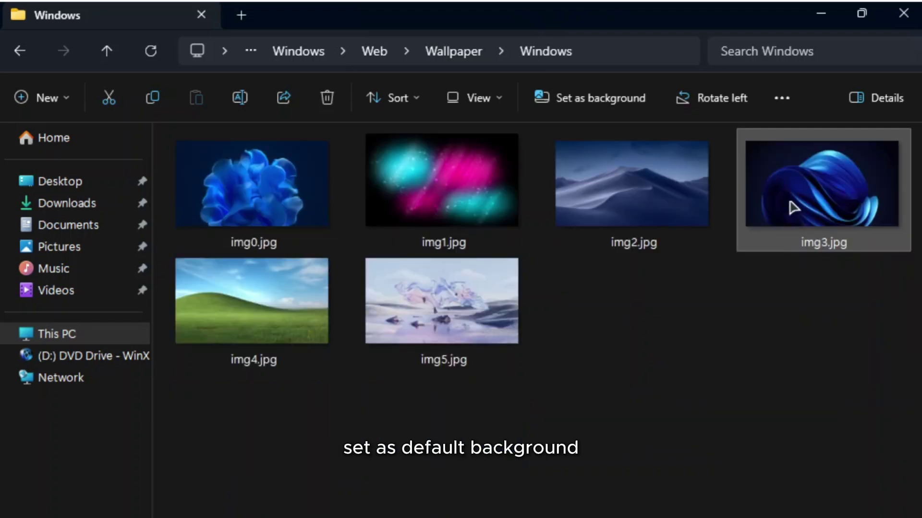
pyautogui.click(903, 13)
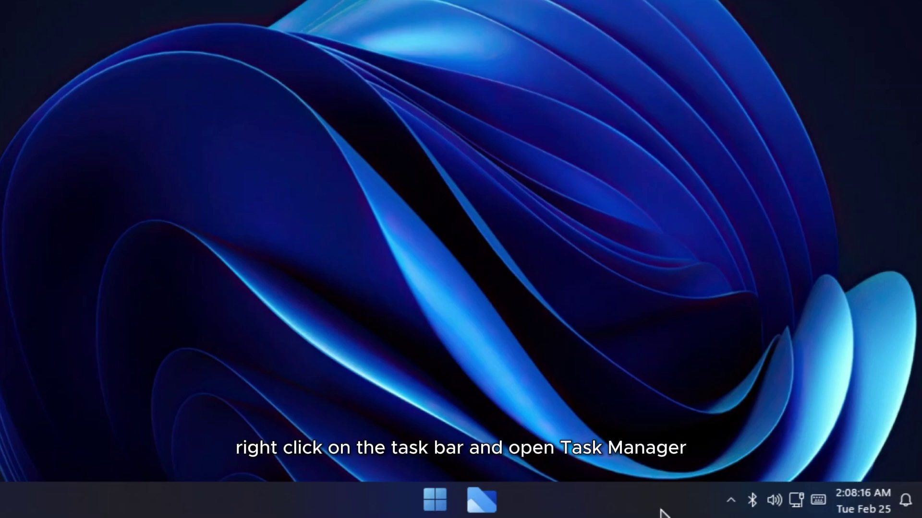
pyautogui.rightClick(660, 511)
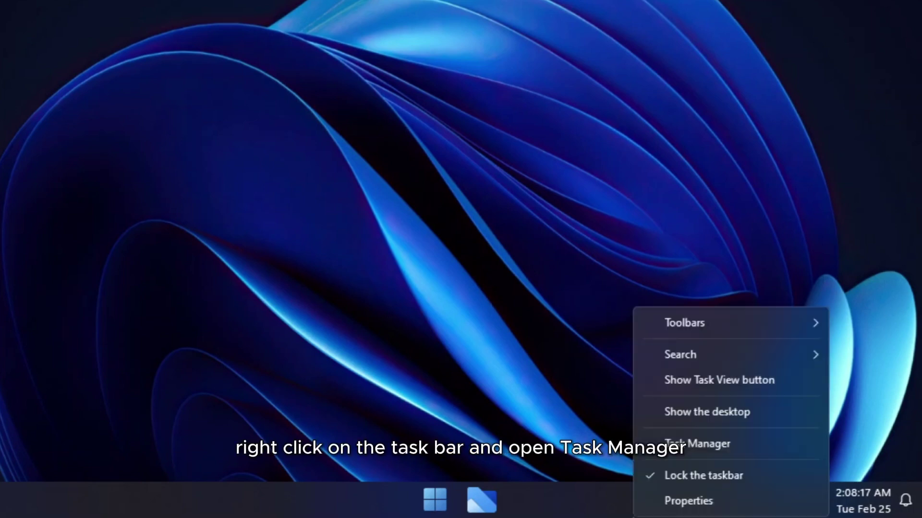
pyautogui.click(694, 441)
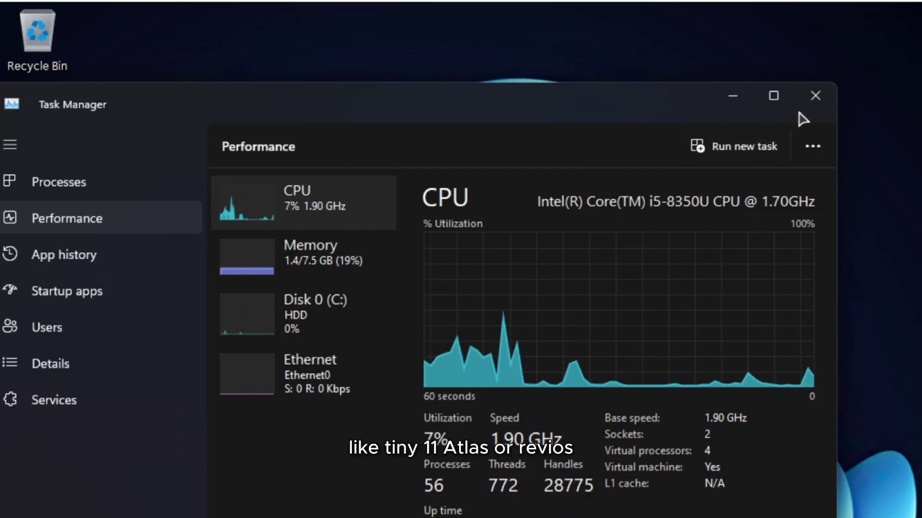
pyautogui.click(816, 102)
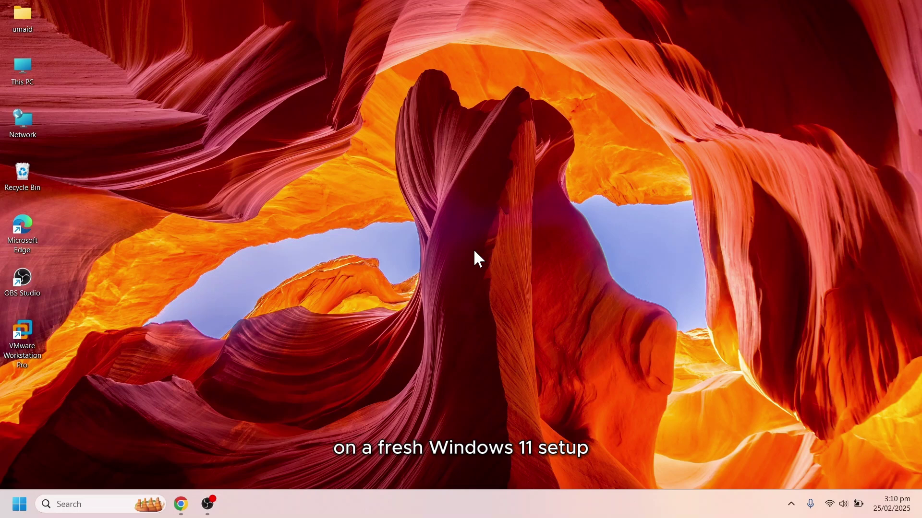
pyautogui.rightClick(343, 501)
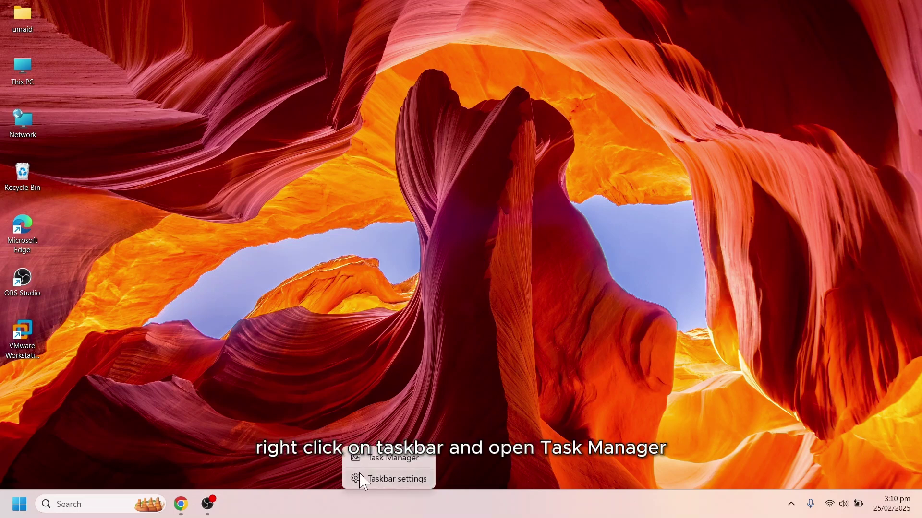
pyautogui.click(381, 462)
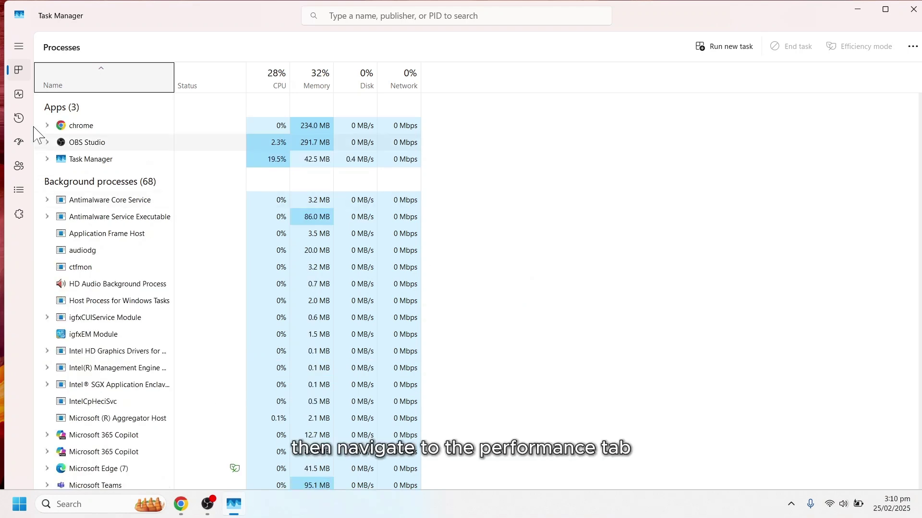
pyautogui.click(19, 94)
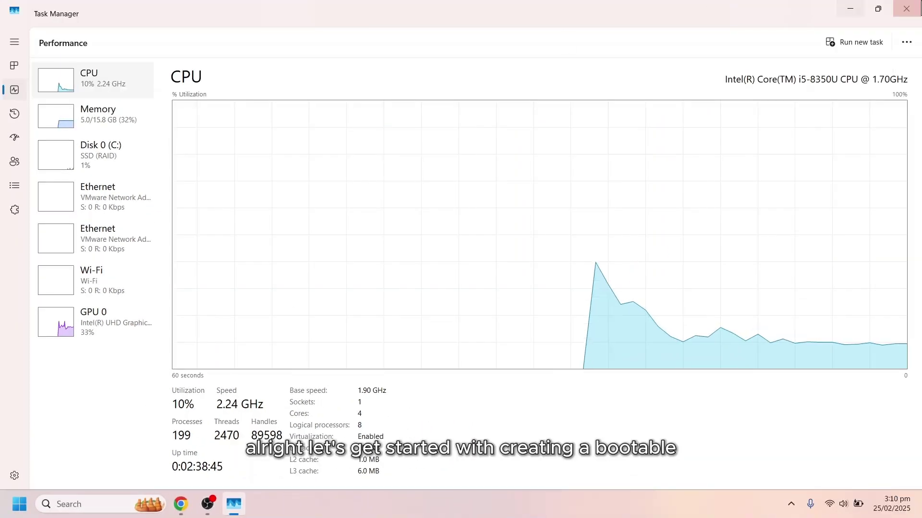
pyautogui.click(912, 8)
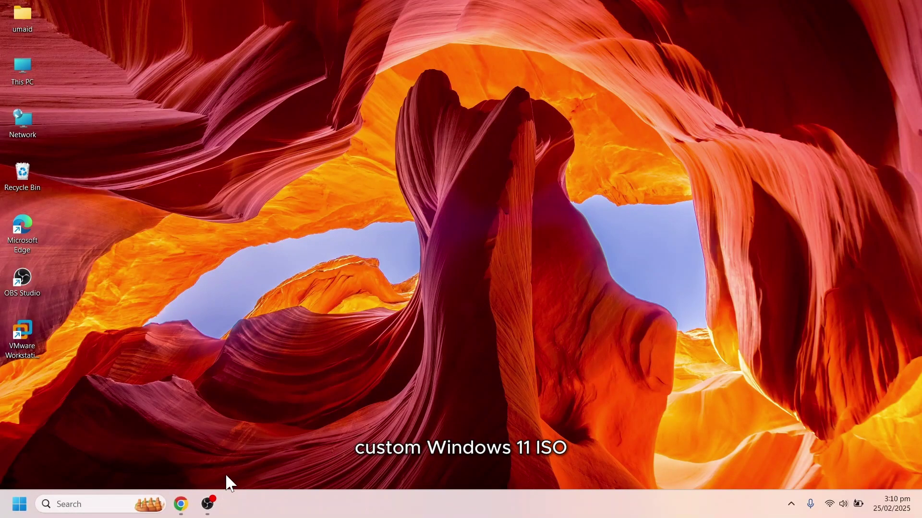
# Return to the Optimum11ProV5 page in Chrome and open the Download Link at its bottom.
pyautogui.click(181, 504)
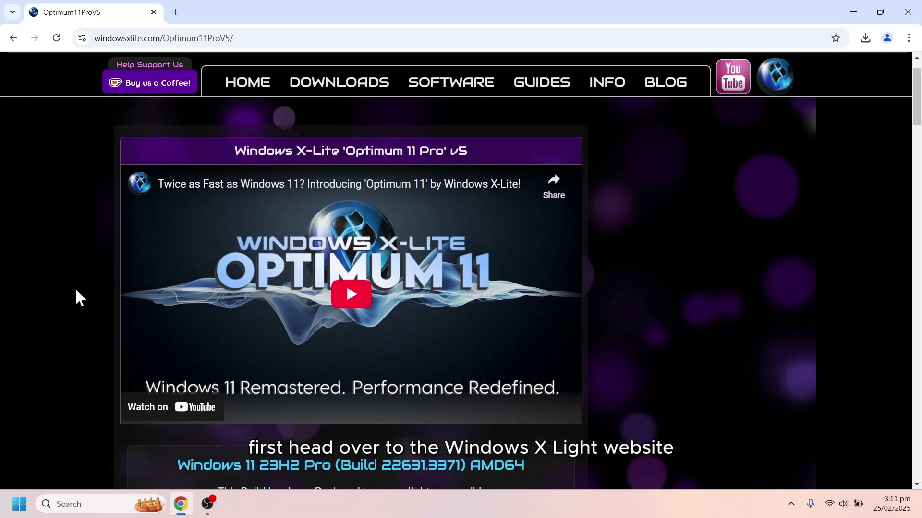
pyautogui.scroll(1, 75, 287)
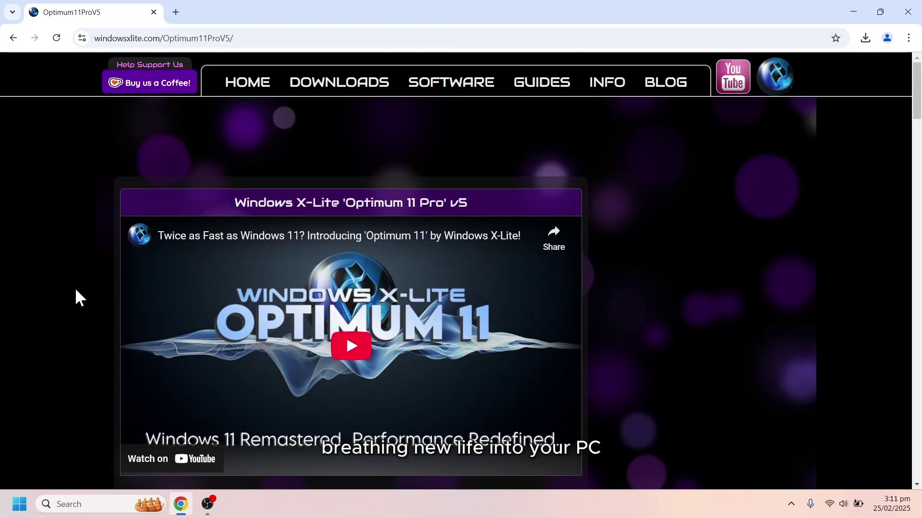
pyautogui.scroll(-4, 77, 301)
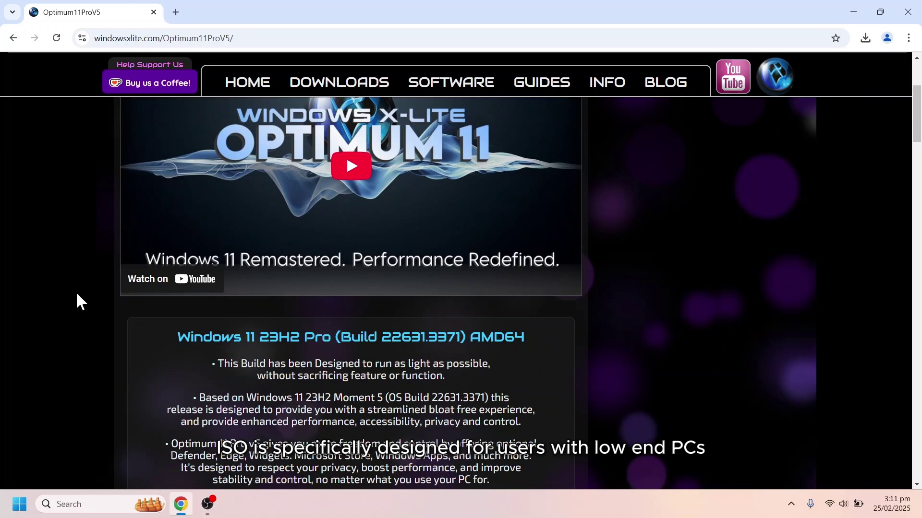
pyautogui.scroll(-3, 76, 294)
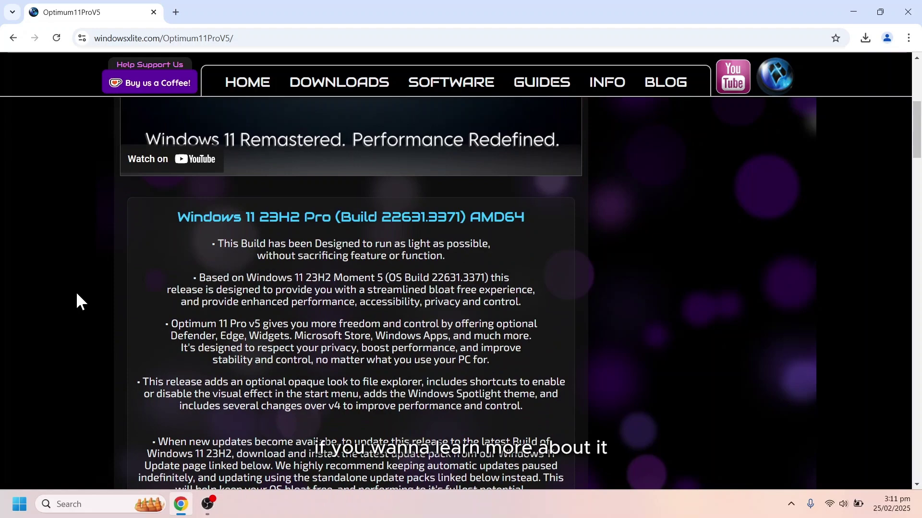
pyautogui.scroll(-10, 77, 293)
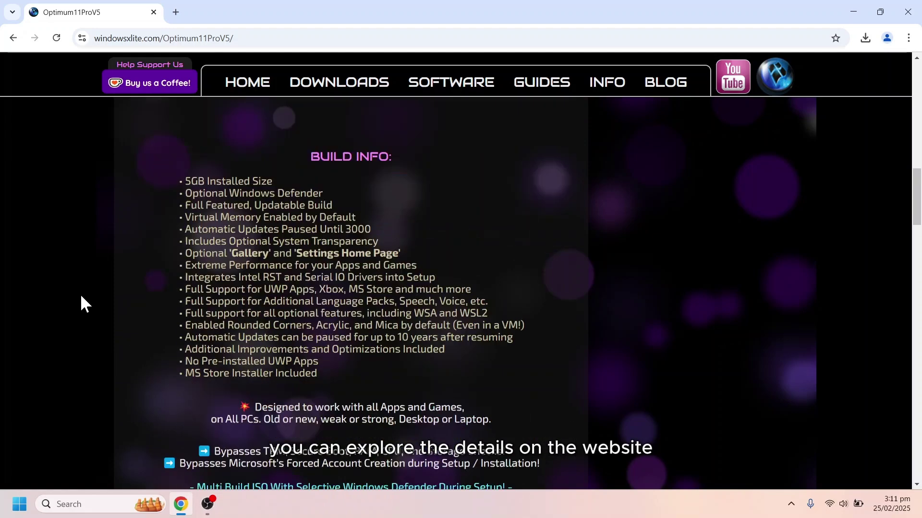
pyautogui.scroll(-19, 79, 294)
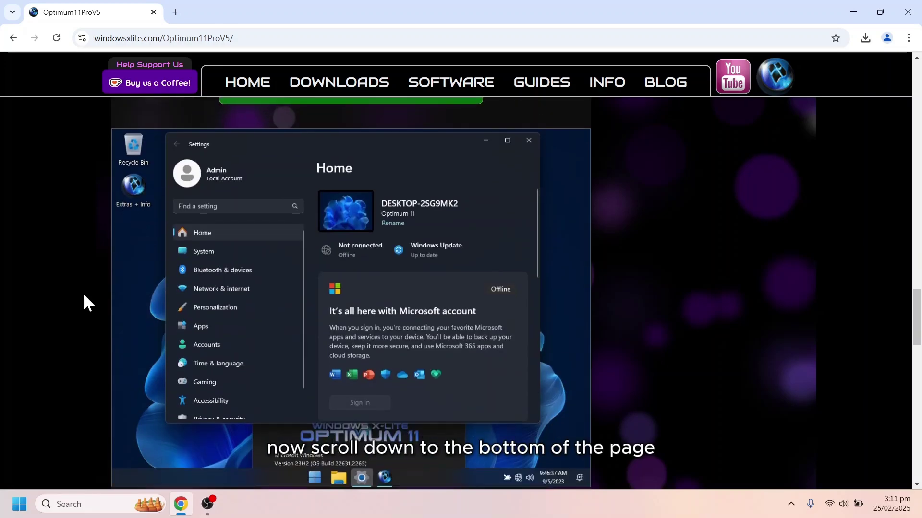
pyautogui.scroll(-17, 84, 296)
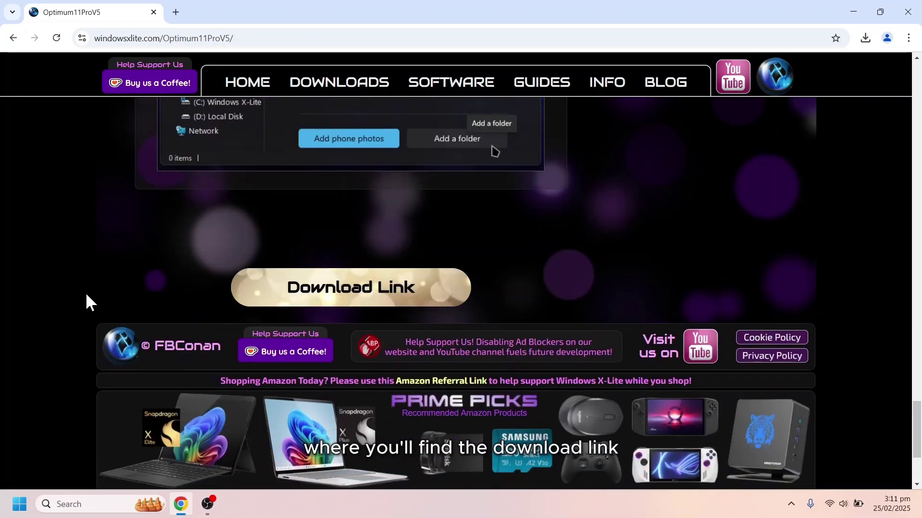
pyautogui.scroll(-2, 85, 292)
pyautogui.click(357, 203)
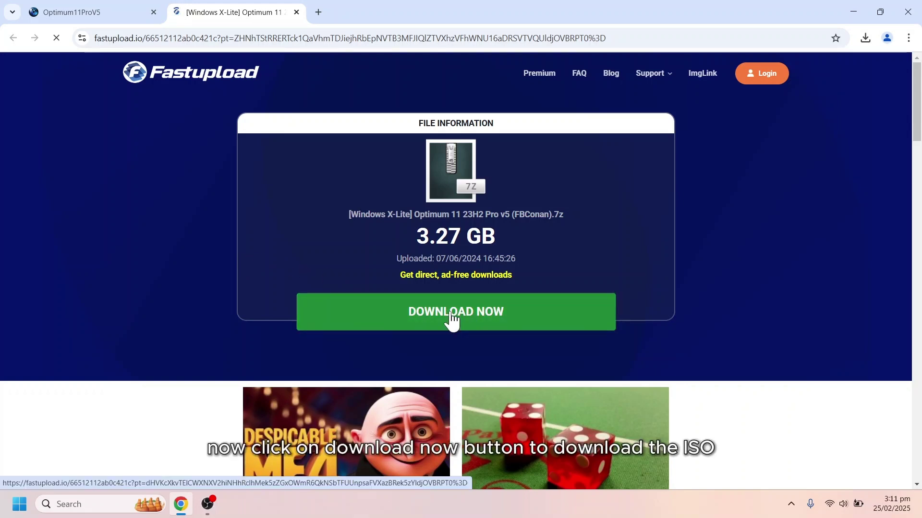
# Download the 3.27 GB Optimum 11 23H2 Pro v5 .7z and confirm it in Chrome's downloads.
pyautogui.click(452, 318)
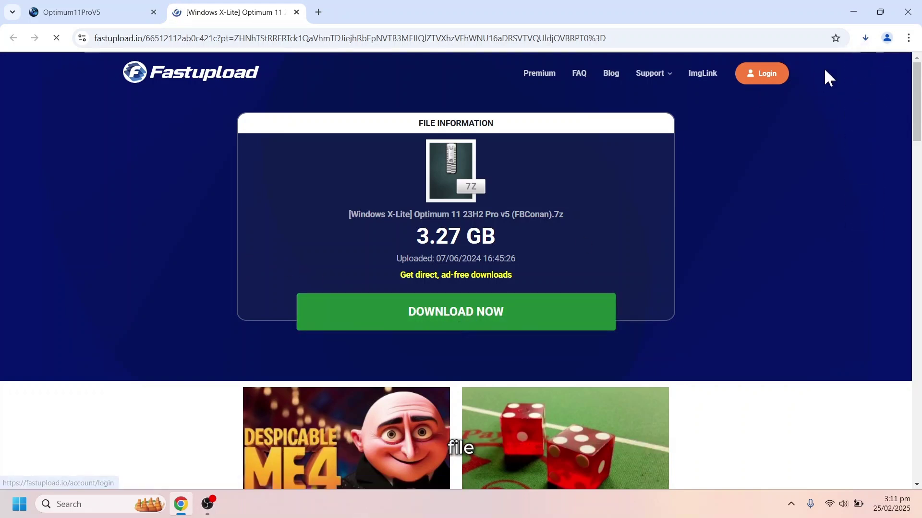
pyautogui.click(863, 46)
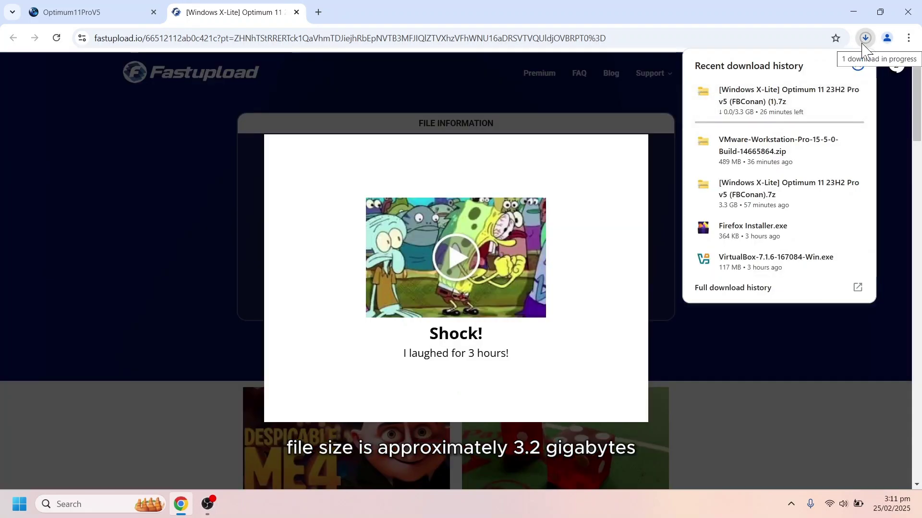
pyautogui.click(863, 44)
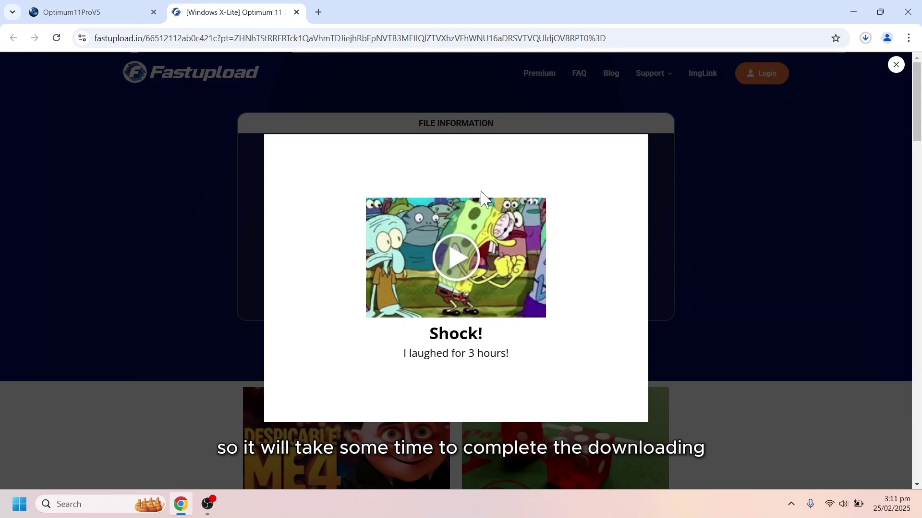
# Extract the downloaded Optimum 11 .7z archive to its default folder in Downloads.
pyautogui.click(296, 12)
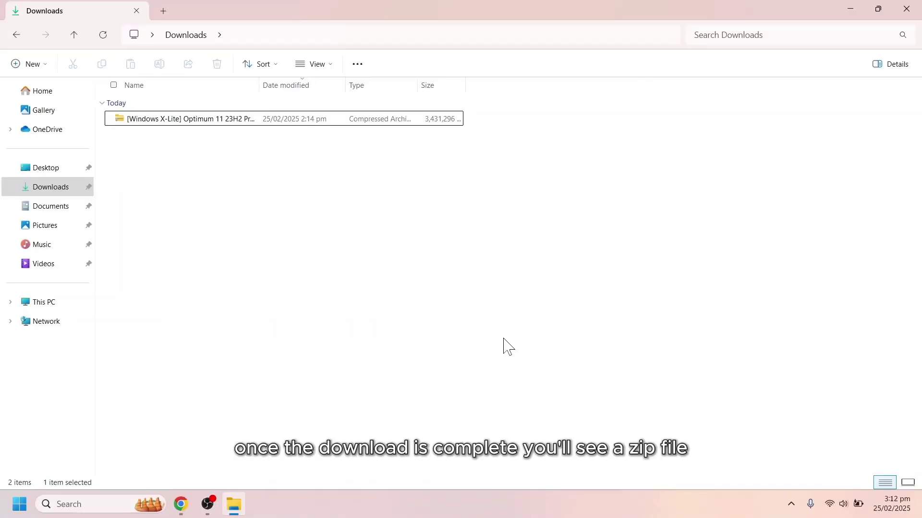
pyautogui.click(187, 129)
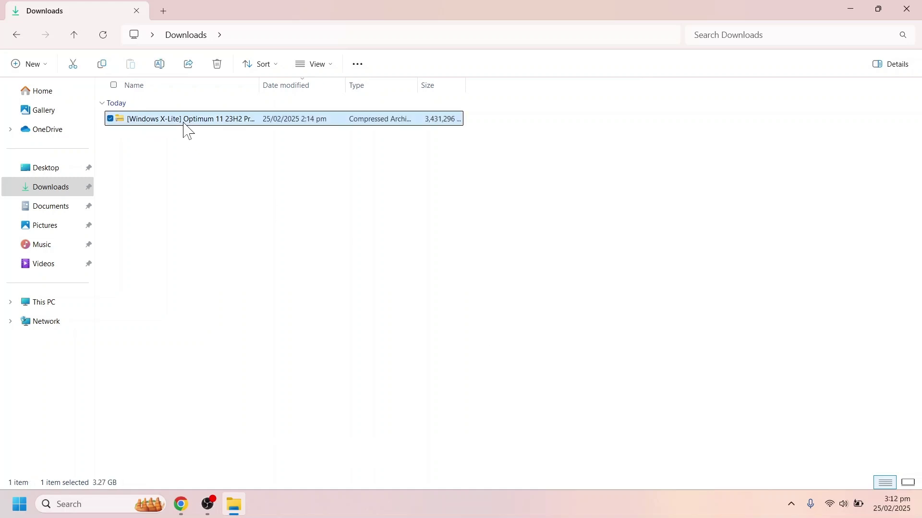
pyautogui.rightClick(187, 128)
pyautogui.click(231, 266)
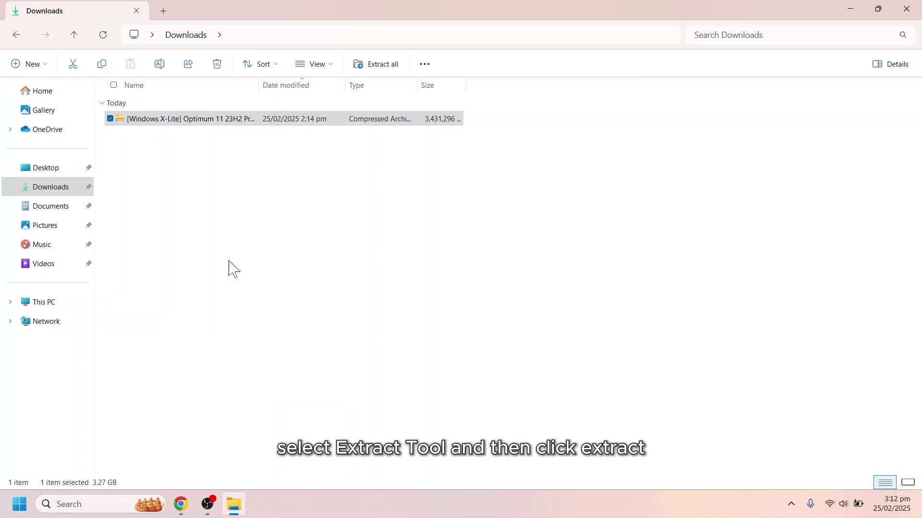
pyautogui.click(556, 377)
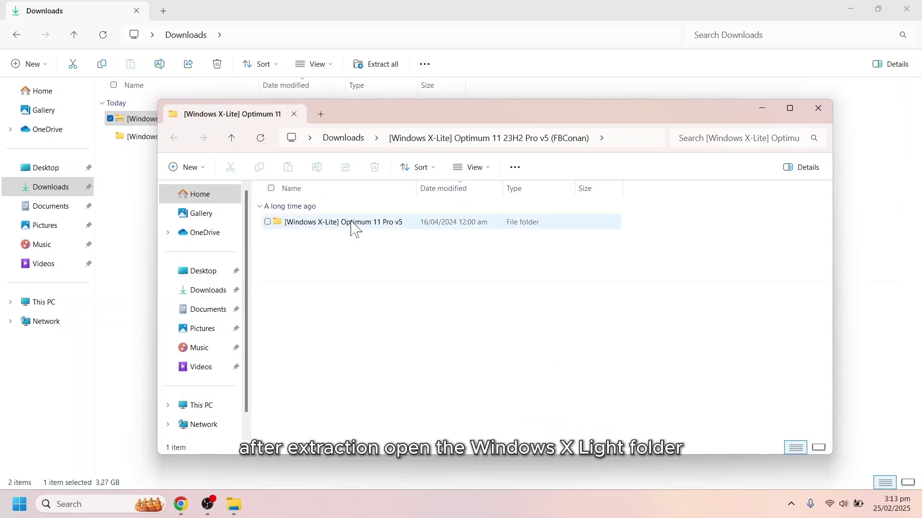
# Launch rufus-3.16 from the extracted Optimum 11 Pro v5 folder, then close that window.
pyautogui.doubleClick(353, 228)
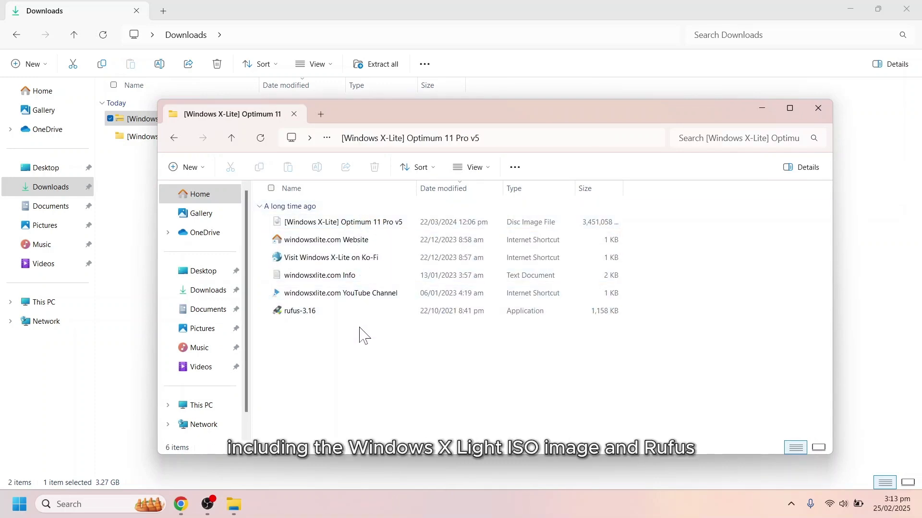
pyautogui.click(348, 222)
pyautogui.click(307, 311)
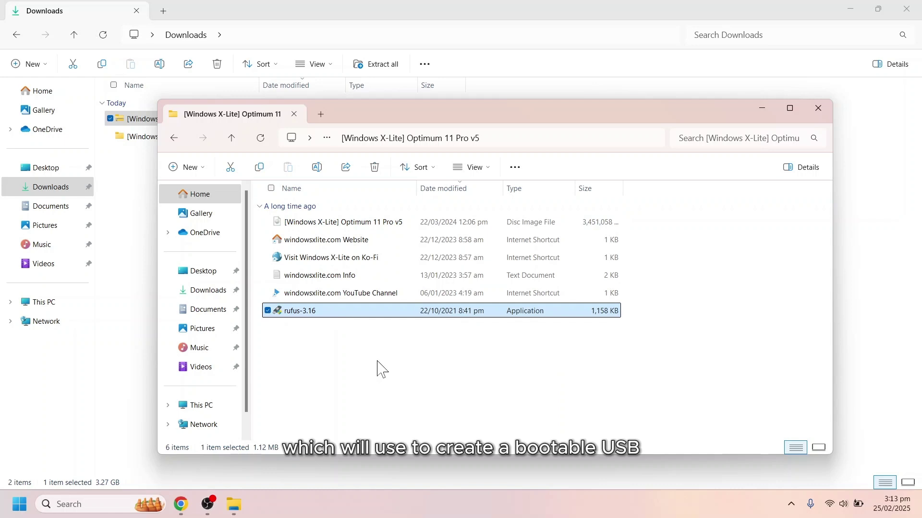
pyautogui.click(377, 363)
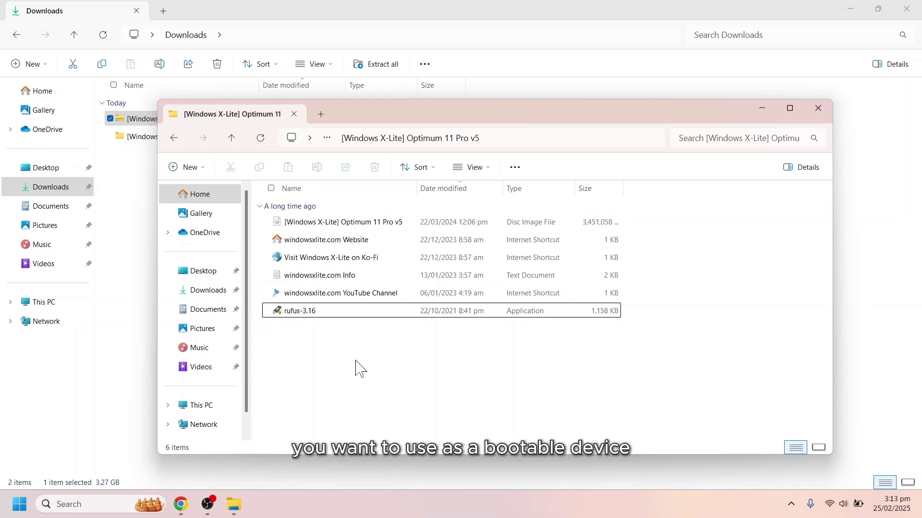
pyautogui.click(310, 313)
pyautogui.rightClick(298, 315)
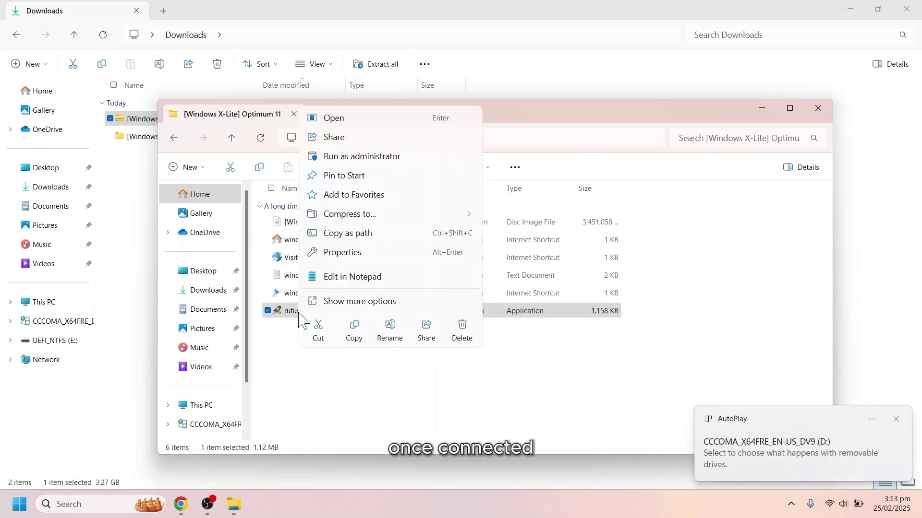
pyautogui.click(338, 120)
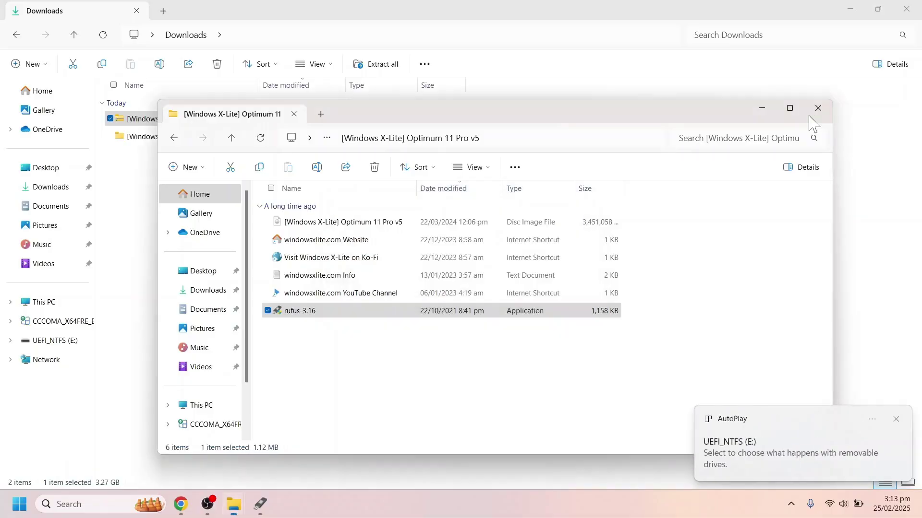
pyautogui.click(852, 111)
# Decline the Rufus update check and keep the 32 GB USB drive as the device.
pyautogui.click(574, 281)
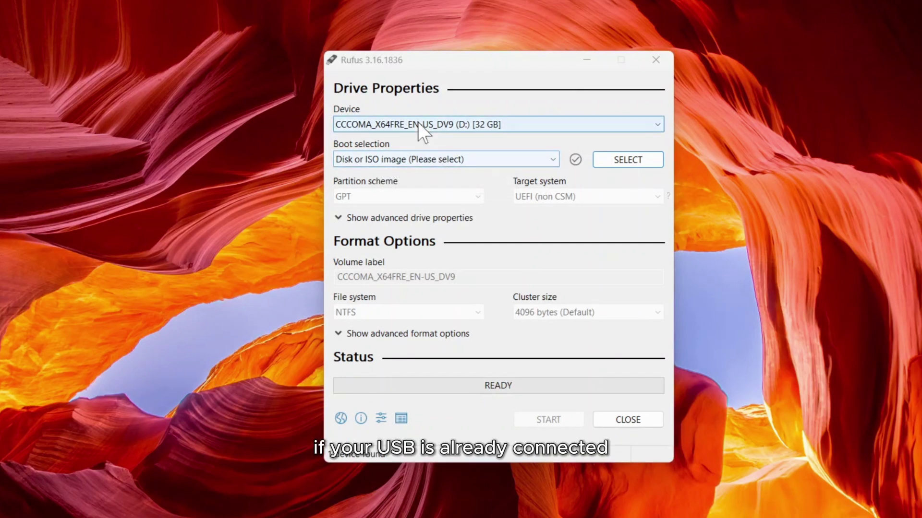
pyautogui.click(417, 122)
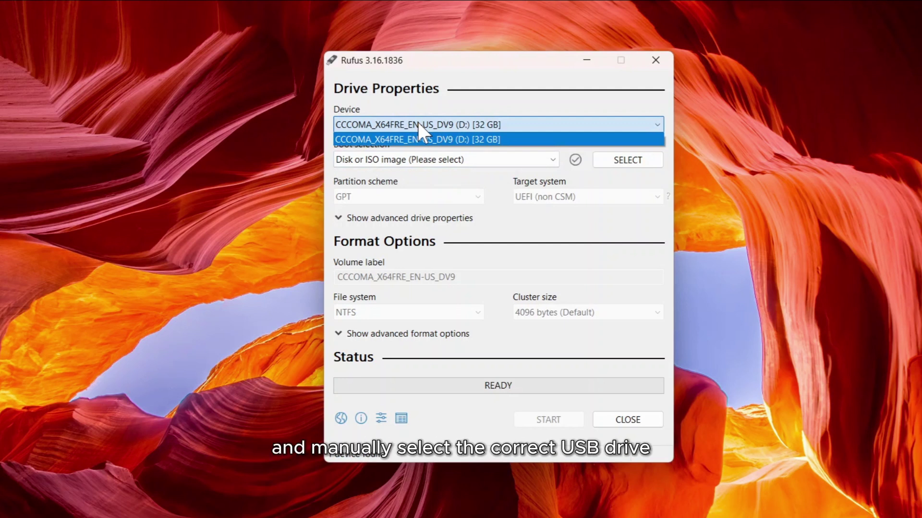
pyautogui.click(420, 126)
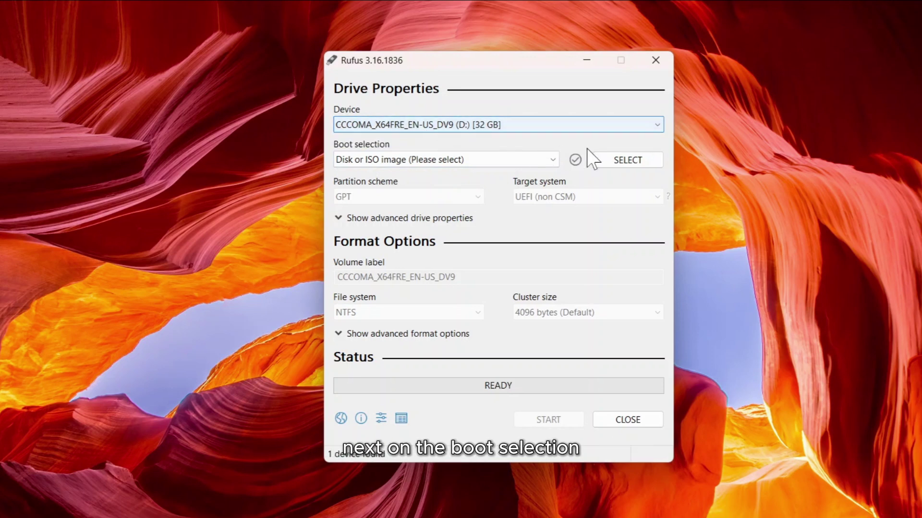
# Select [Windows X-Lite] Optimum 11 Pro v5.iso from the Optimum 11 Pro v5 folder as boot image.
pyautogui.click(616, 165)
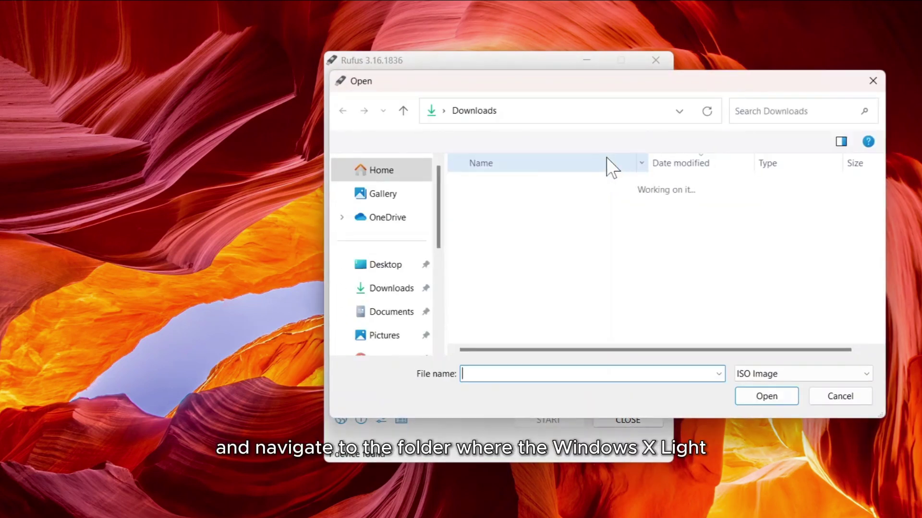
pyautogui.doubleClick(493, 209)
pyautogui.doubleClick(493, 208)
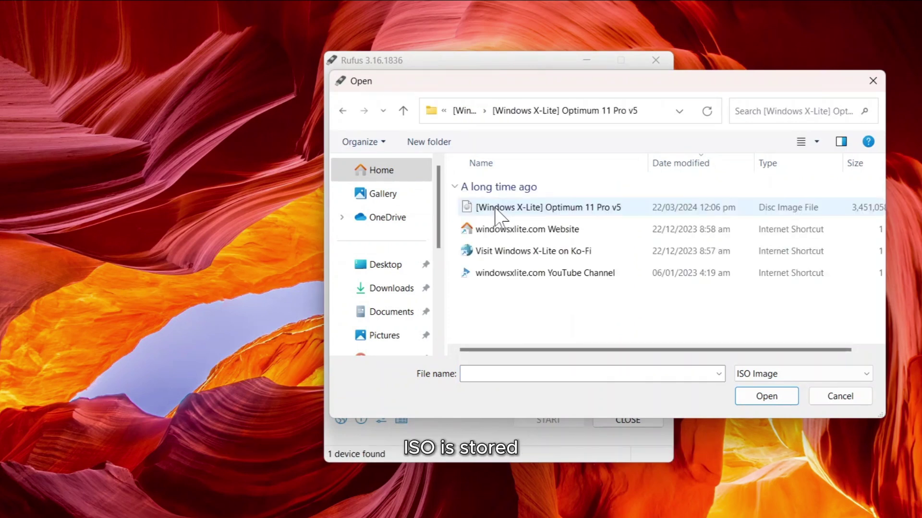
pyautogui.doubleClick(497, 208)
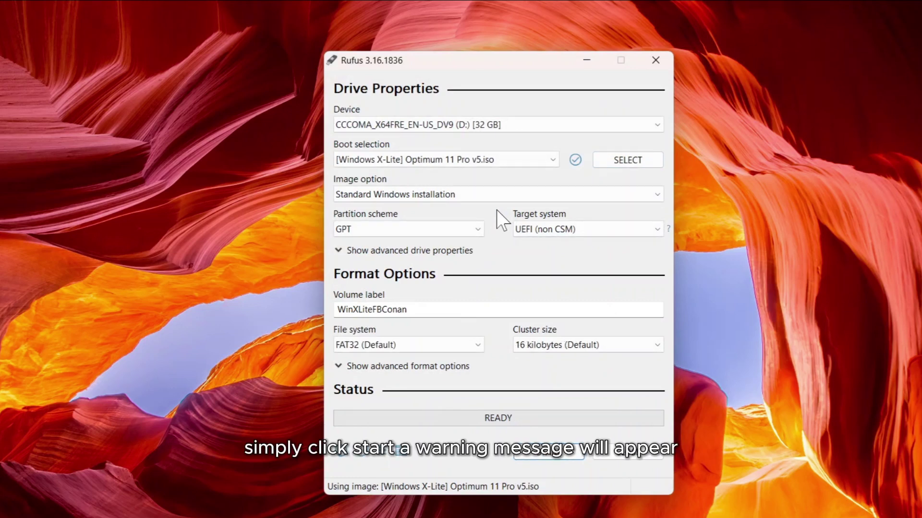
# Write the image to the USB drive, accepting the data-erase warning, and close Rufus when READY.
pyautogui.click(538, 455)
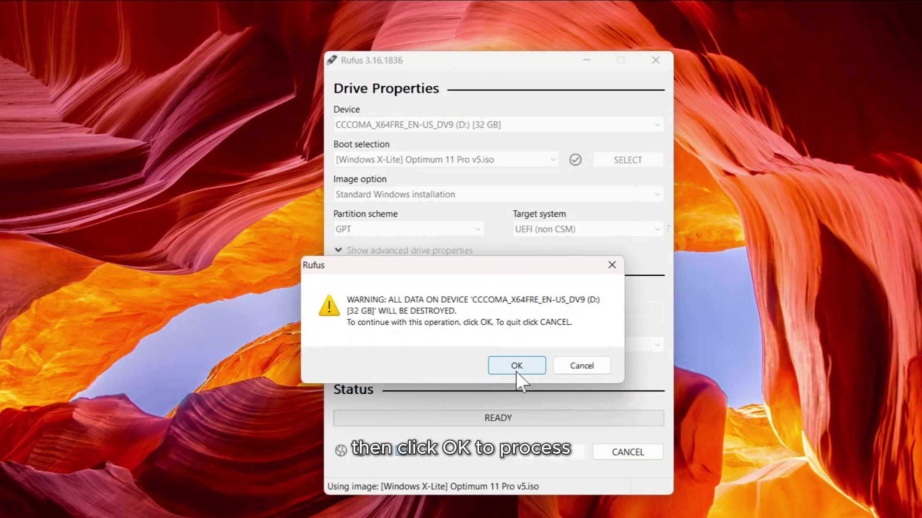
pyautogui.click(516, 372)
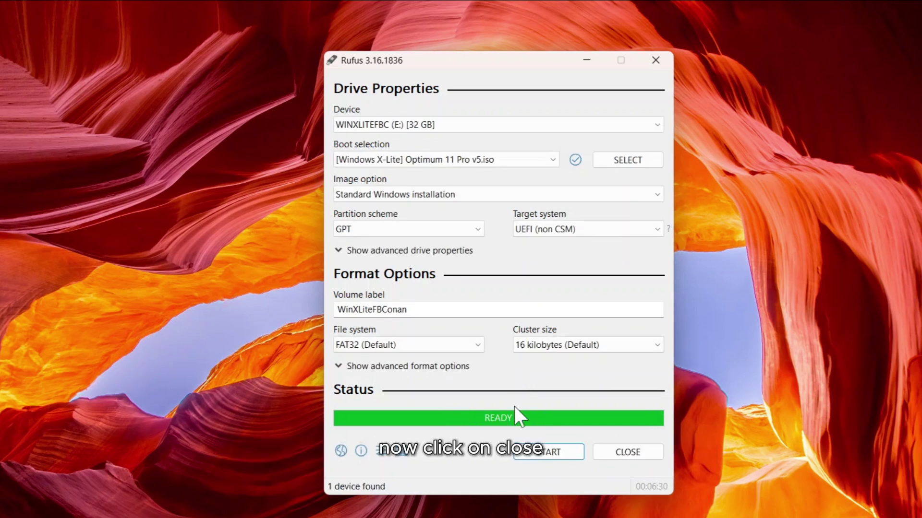
pyautogui.click(624, 452)
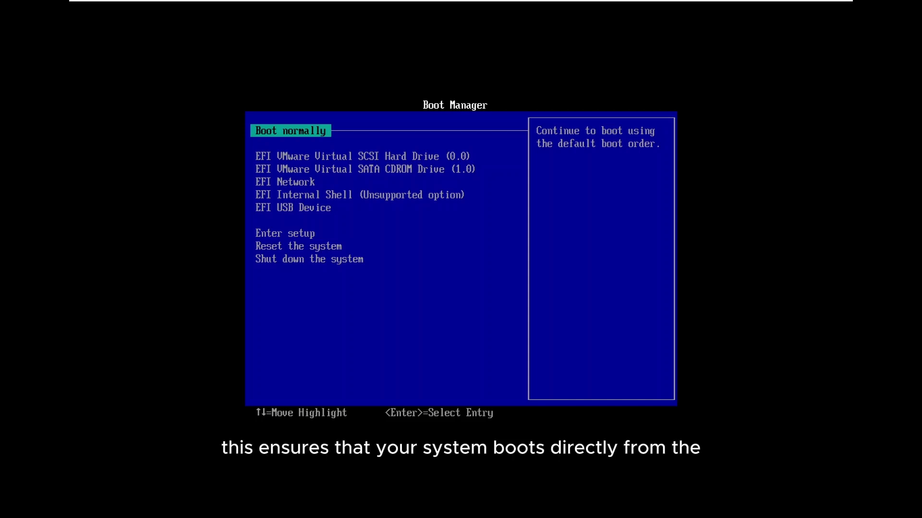
# Move the Boot Manager selection down to EFI USB Device.
pyautogui.press('Down')
pyautogui.press('Down')
pyautogui.press('Down')
pyautogui.press('Down')
pyautogui.press('Down')
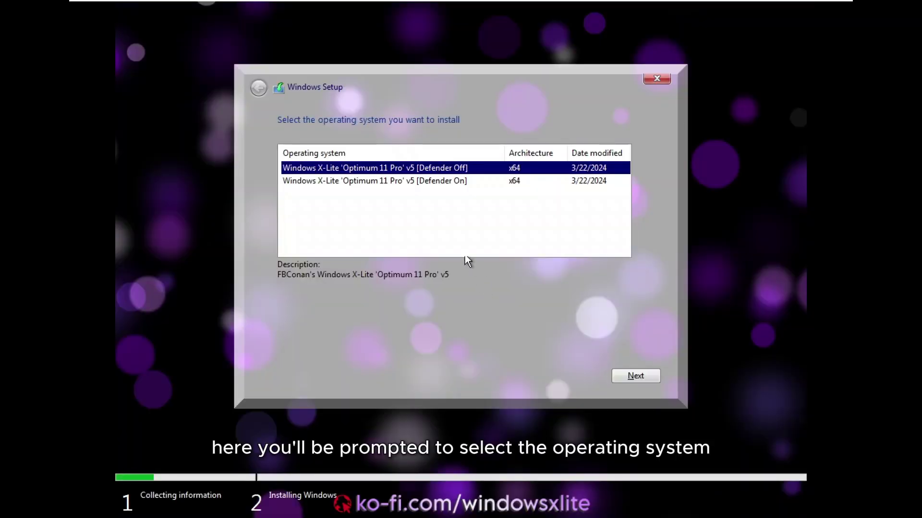
# Compare the two Optimum 11 Pro v5 editions and select the [Defender On] one.
pyautogui.click(434, 184)
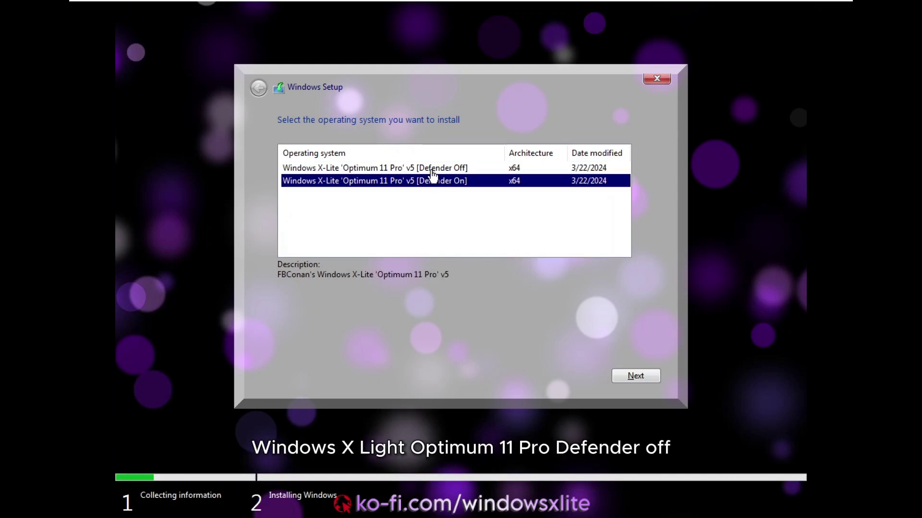
pyautogui.click(431, 172)
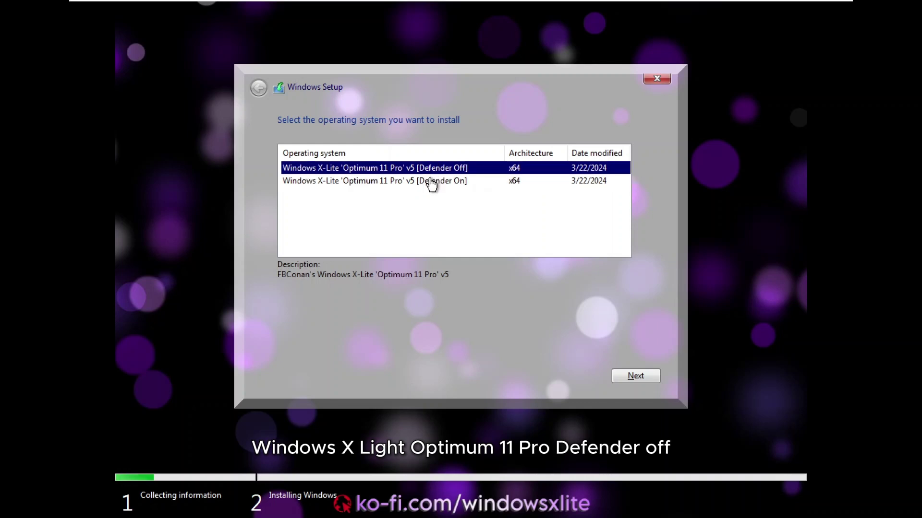
pyautogui.click(431, 183)
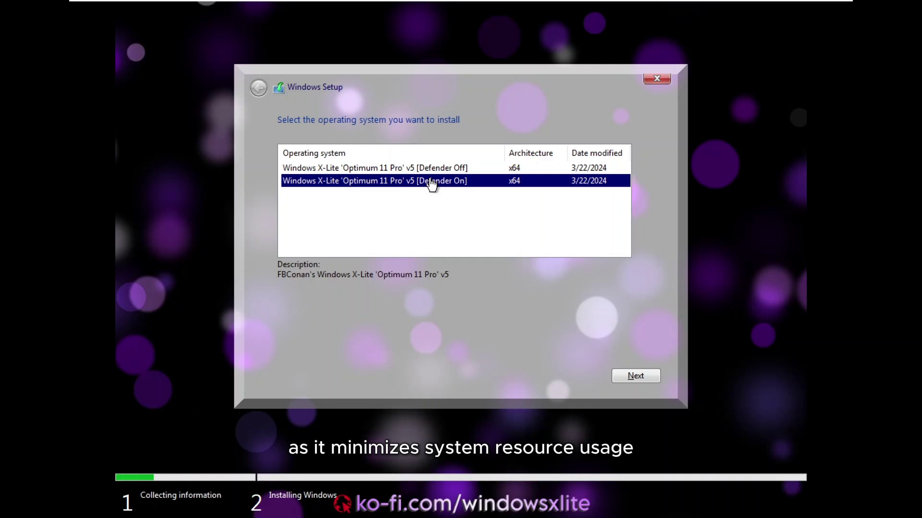
# Create a 61440 MB partition in the unallocated space and install onto Partition 3.
pyautogui.click(635, 377)
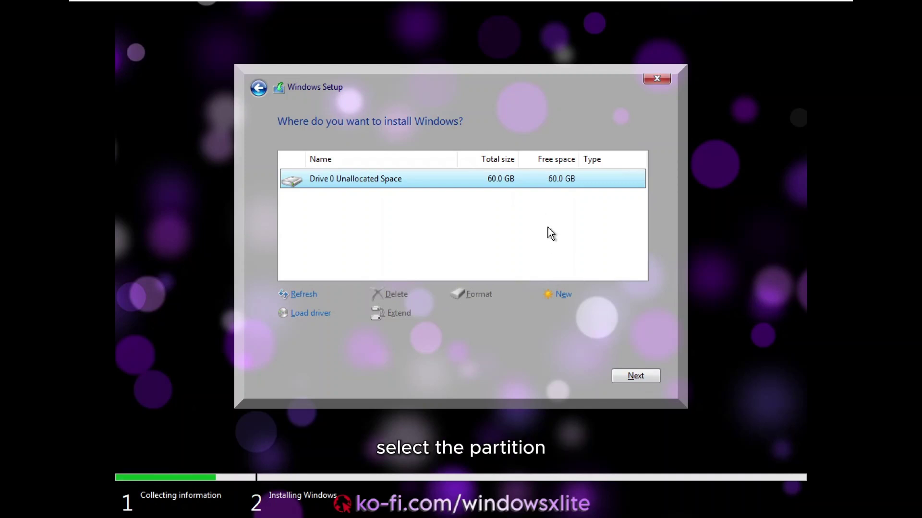
pyautogui.click(574, 297)
pyautogui.click(571, 312)
pyautogui.click(572, 313)
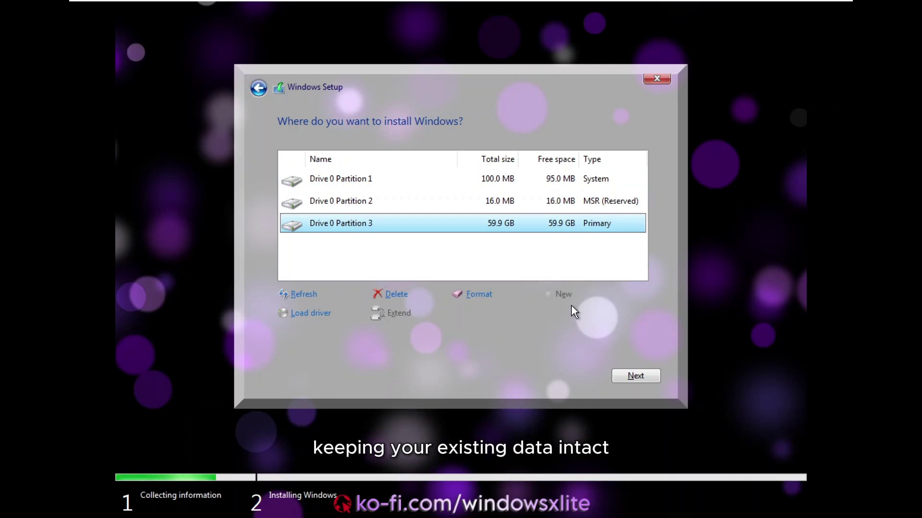
pyautogui.click(632, 374)
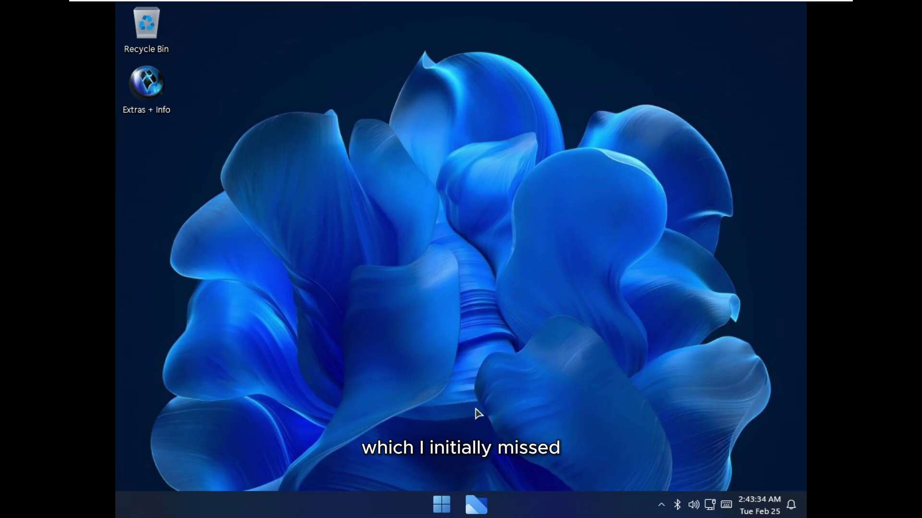
pyautogui.click(477, 504)
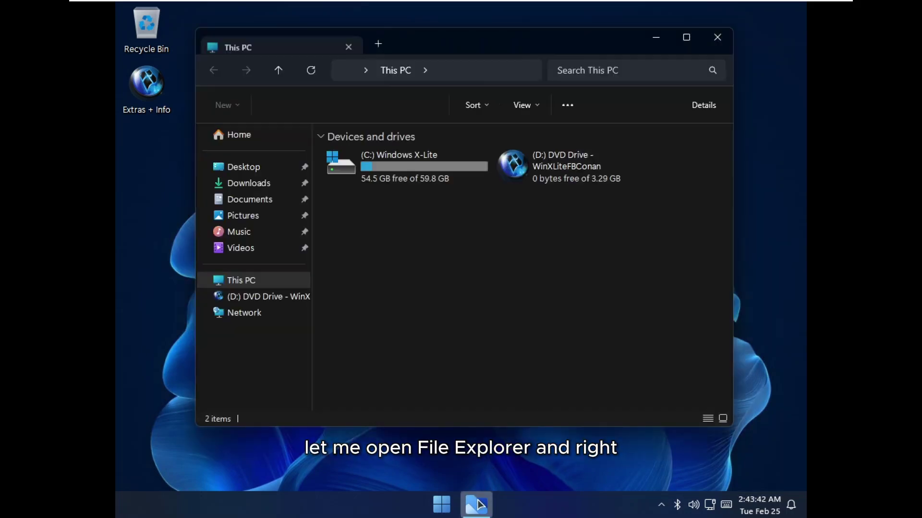
pyautogui.rightClick(401, 173)
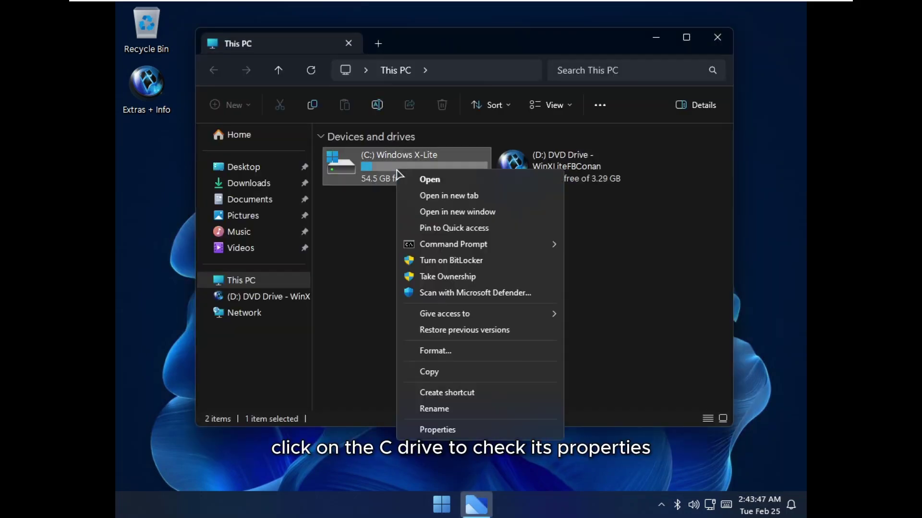
pyautogui.click(431, 427)
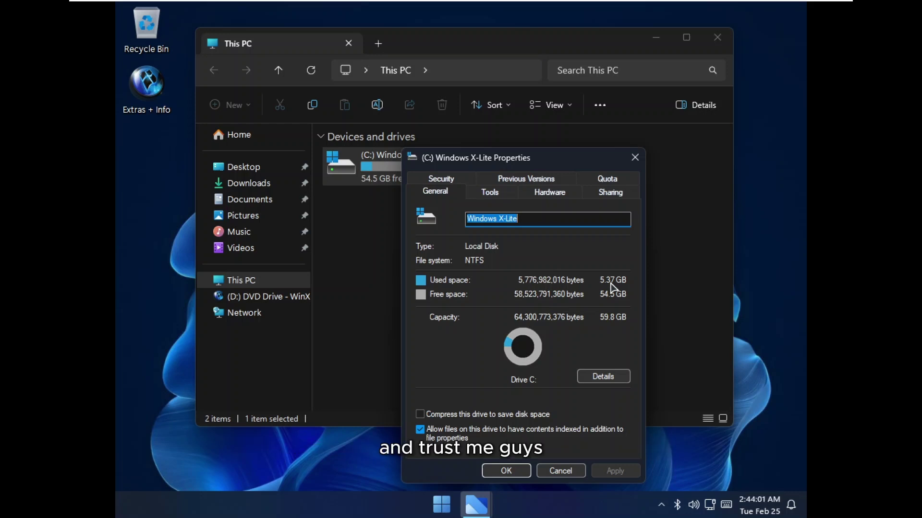
pyautogui.click(635, 158)
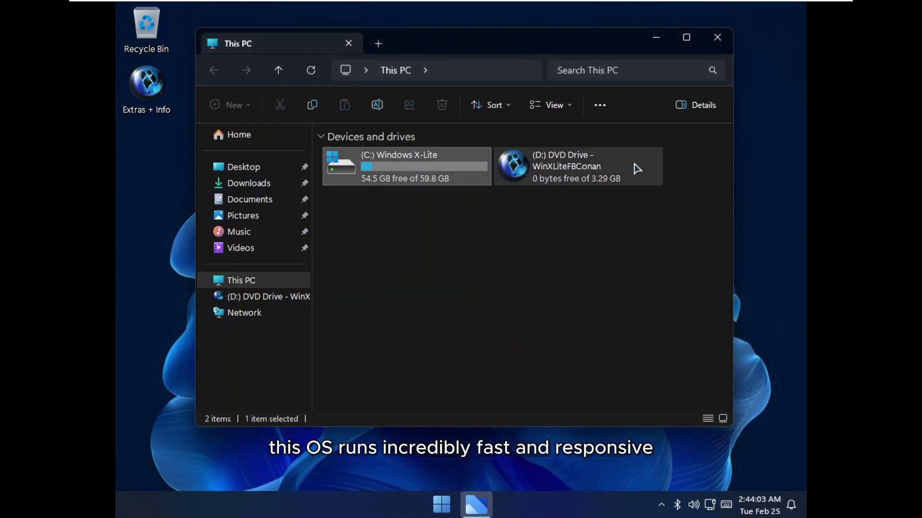
pyautogui.click(717, 37)
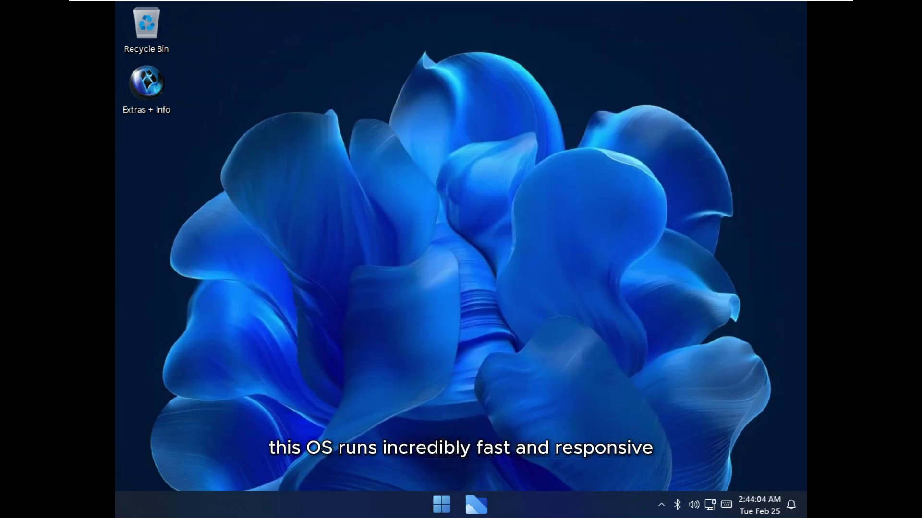
# Launch Task Manager from the taskbar, show its Performance page, and move the window lower.
pyautogui.rightClick(604, 504)
pyautogui.click(656, 470)
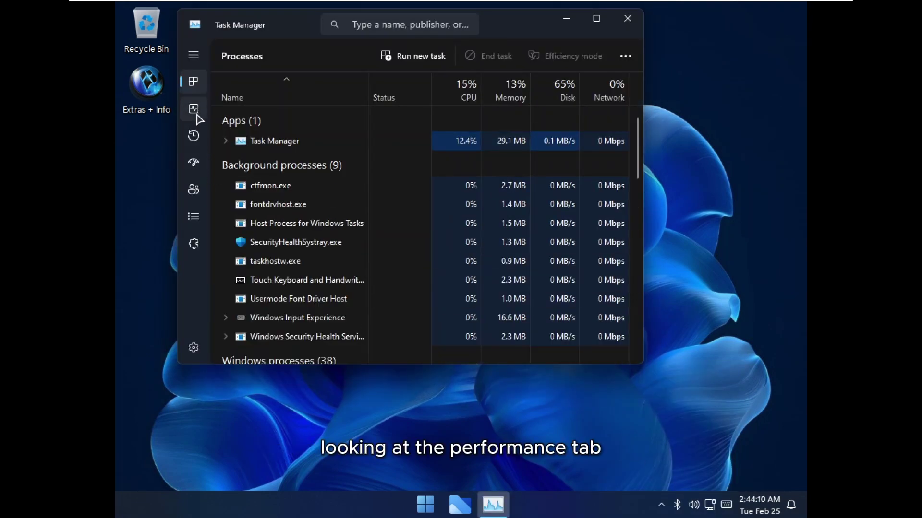
pyautogui.click(194, 109)
pyautogui.moveTo(514, 37); pyautogui.dragTo(569, 93)
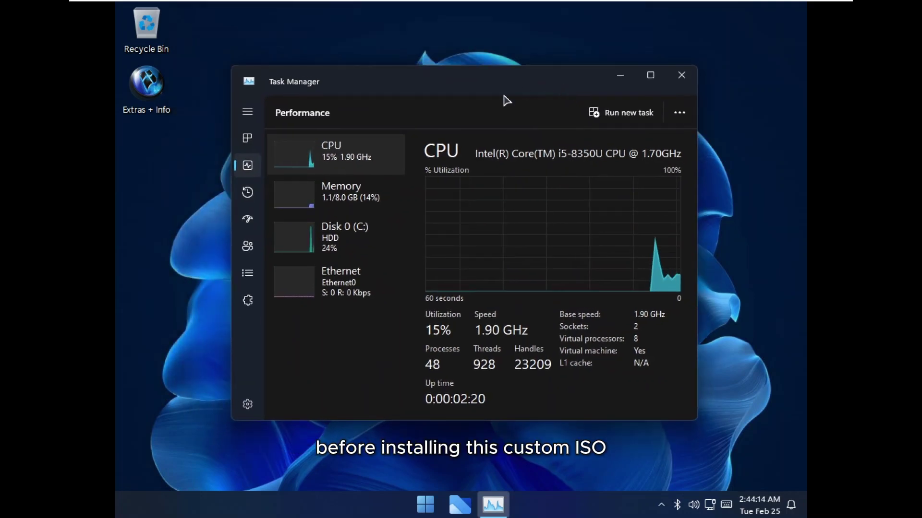